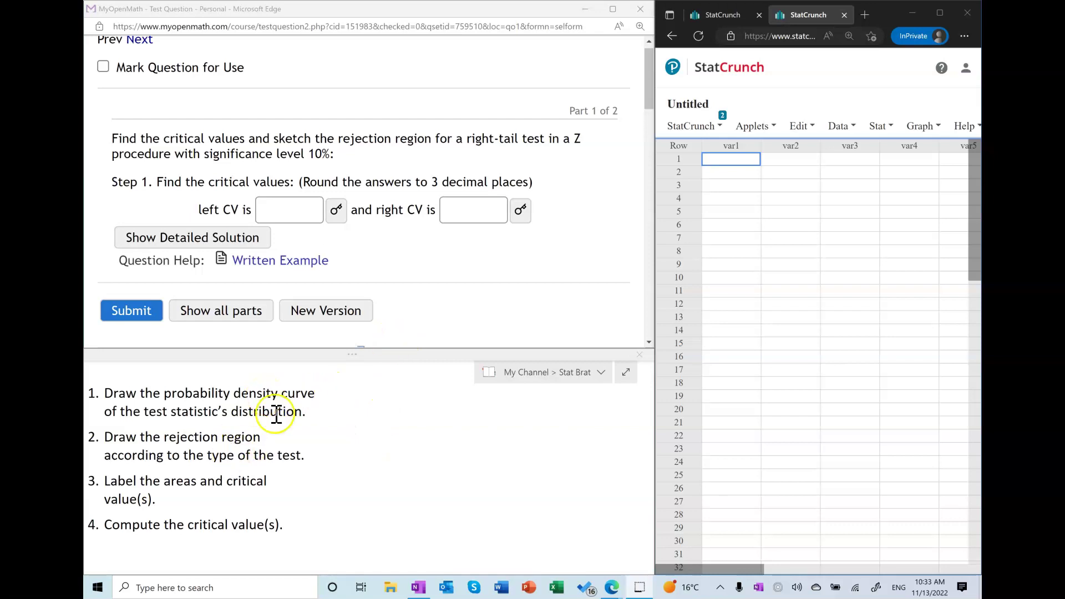
Highlight 'right-tail' and the 10% significance level in the question
{"action": "double_click", "coordinate": [579, 138]}
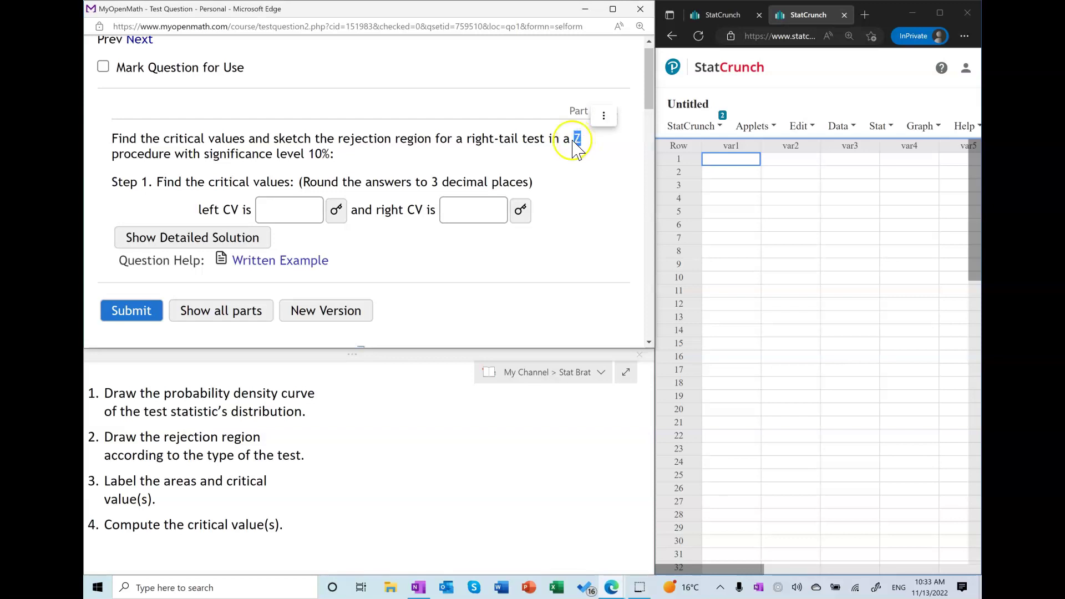
{"action": "left_click", "coordinate": [472, 138]}
{"action": "mouse_move", "coordinate": [472, 138]}
{"action": "left_mouse_down"}
{"action": "mouse_move", "coordinate": [534, 138]}
{"action": "mouse_move", "coordinate": [470, 137]}
{"action": "left_mouse_up"}
{"action": "left_click_drag", "start_coordinate": [209, 155], "coordinate": [331, 156]}
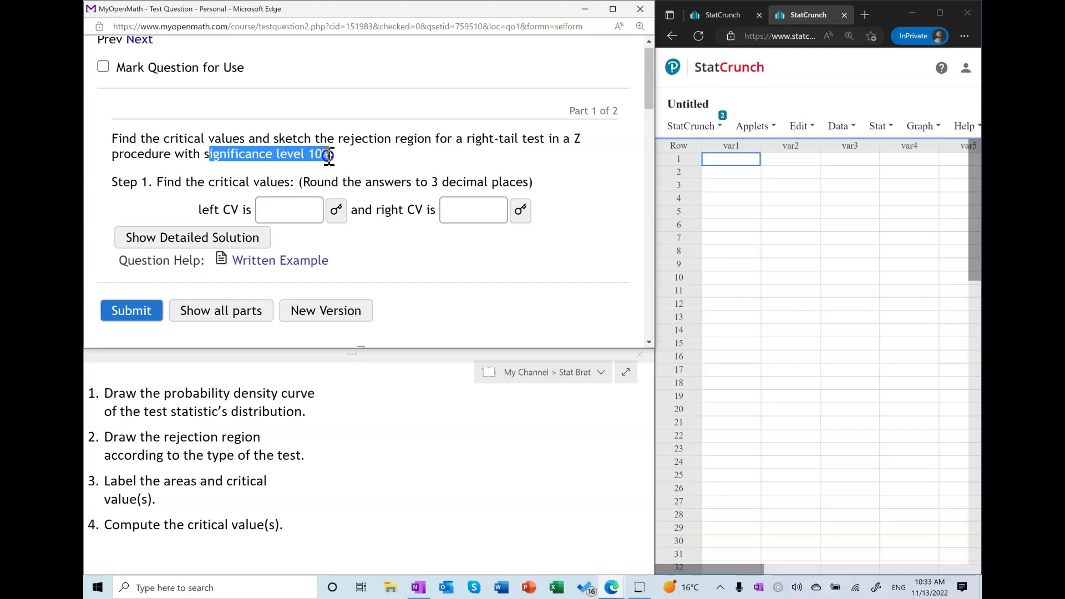
{"action": "left_click", "coordinate": [381, 447]}
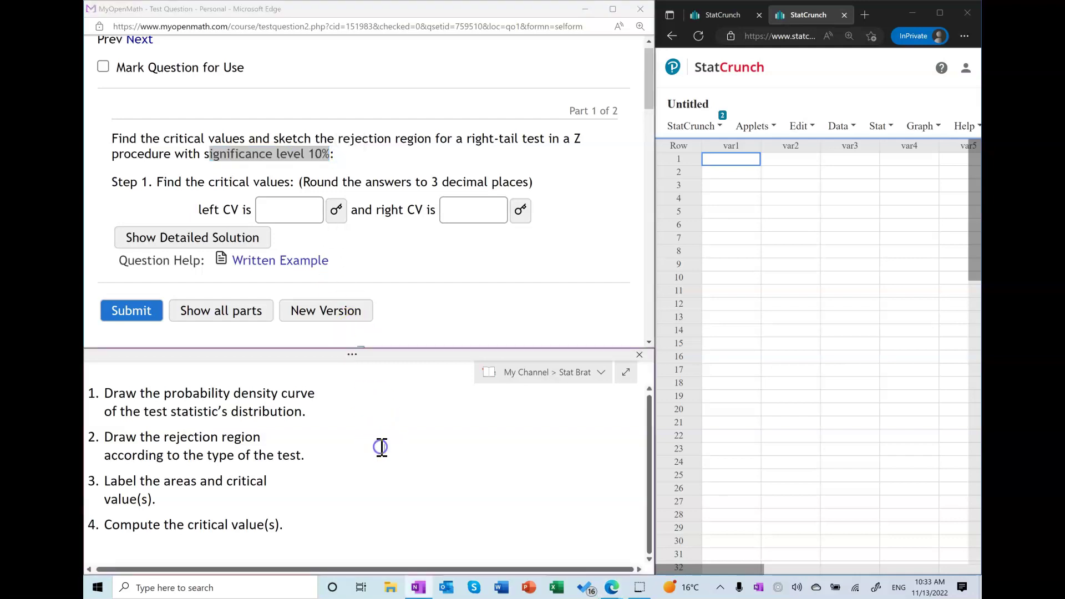
{"action": "left_click", "coordinate": [385, 165]}
Paste the normal curve image into the OneNote notes
{"action": "left_click", "coordinate": [335, 490]}
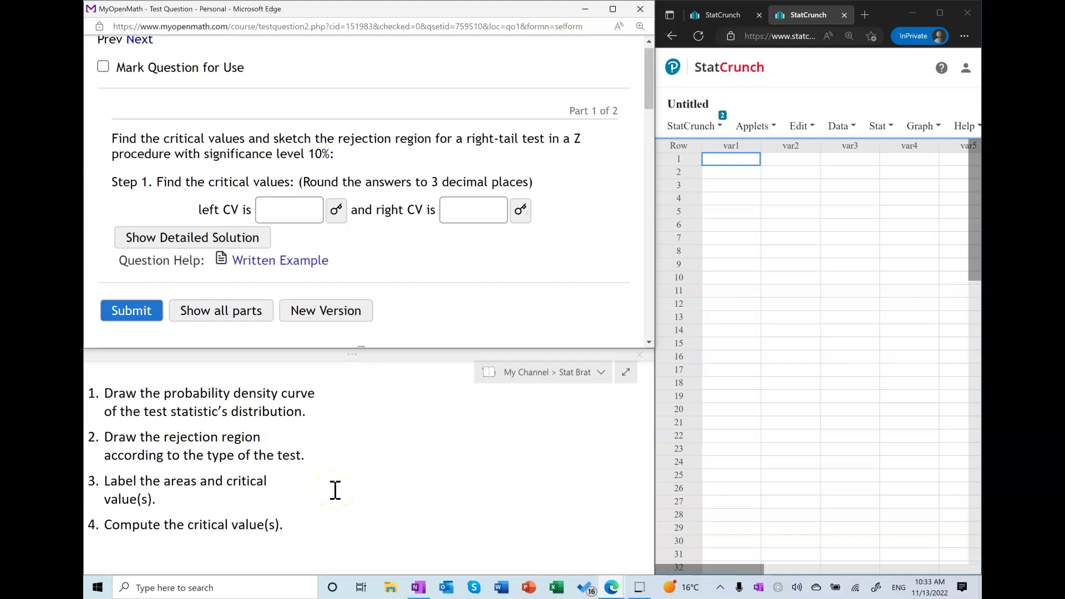
{"action": "left_click", "coordinate": [415, 432]}
{"action": "left_click", "coordinate": [415, 433]}
{"action": "key", "text": "ctrl+v"}
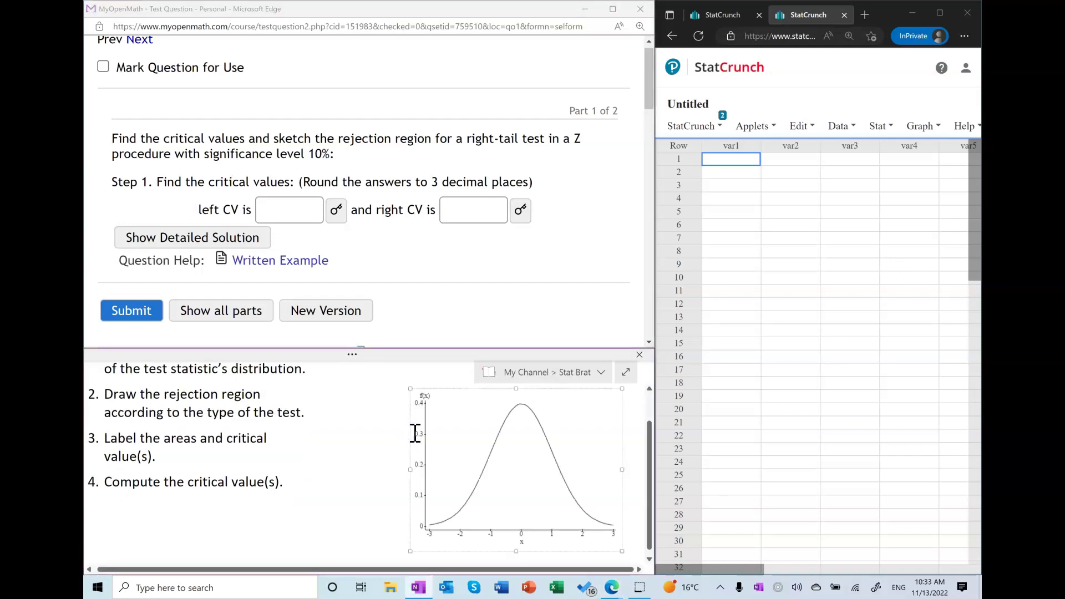
{"action": "scroll", "coordinate": [347, 442], "scroll_direction": "up", "scroll_amount": 1}
{"action": "left_click_drag", "start_coordinate": [483, 484], "coordinate": [444, 440]}
{"action": "left_click", "coordinate": [340, 476]}
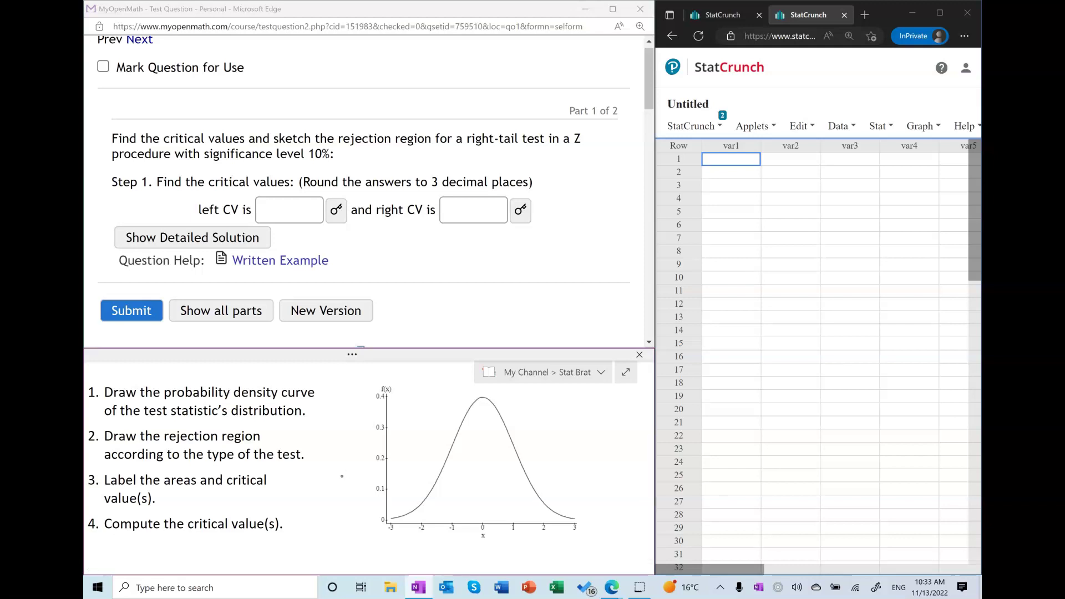
Ink the right-tail cutoff, RR, areas 0.9 and 0.1, z0.1, and P(X>z0.1)=0.1
{"action": "mouse_move", "coordinate": [512, 445]}
{"action": "left_mouse_down"}
{"action": "mouse_move", "coordinate": [516, 511]}
{"action": "mouse_move", "coordinate": [603, 522]}
{"action": "mouse_move", "coordinate": [587, 537]}
{"action": "mouse_move", "coordinate": [602, 528]}
{"action": "left_mouse_up"}
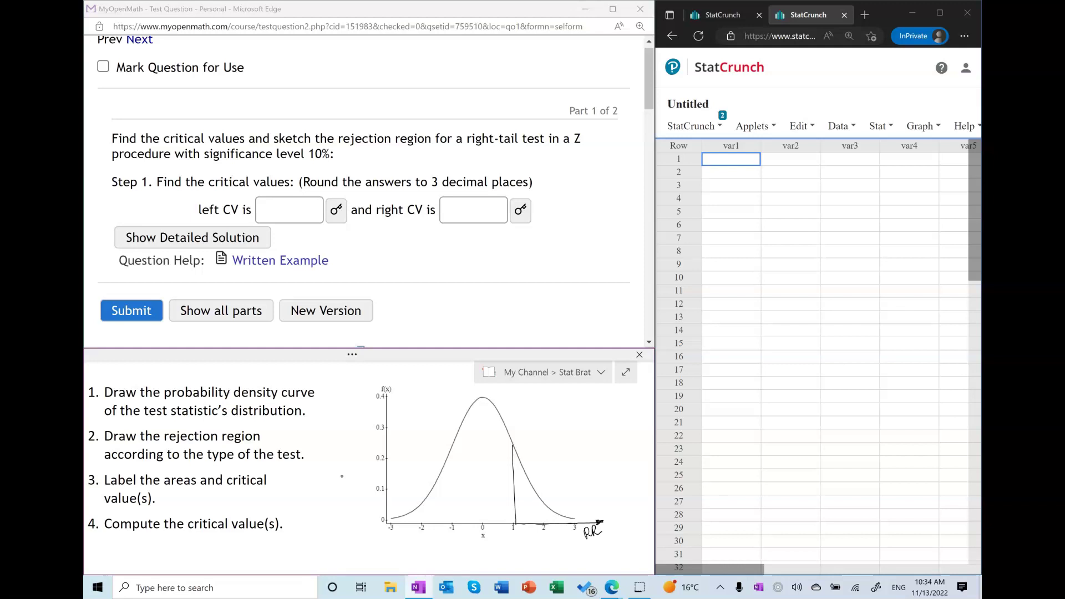
{"action": "left_click_drag", "start_coordinate": [523, 498], "coordinate": [526, 498]}
{"action": "left_click_drag", "start_coordinate": [468, 488], "coordinate": [486, 498]}
{"action": "mouse_move", "coordinate": [449, 547]}
{"action": "left_mouse_down"}
{"action": "mouse_move", "coordinate": [450, 565]}
{"action": "mouse_move", "coordinate": [450, 555]}
{"action": "mouse_move", "coordinate": [479, 561]}
{"action": "left_mouse_up"}
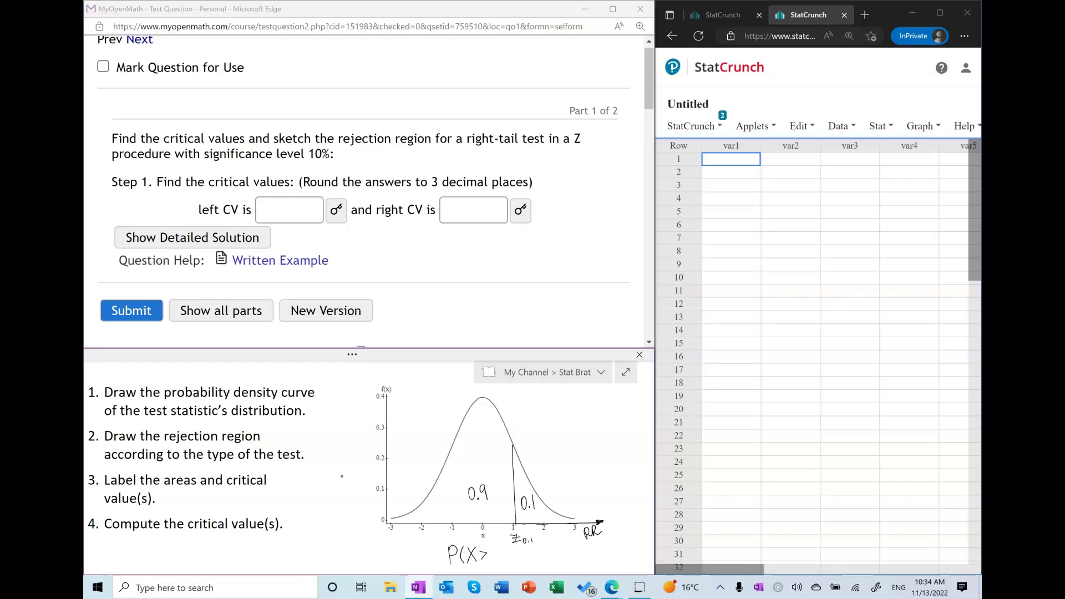
{"action": "mouse_move", "coordinate": [495, 551]}
{"action": "left_mouse_down"}
{"action": "mouse_move", "coordinate": [504, 561]}
{"action": "mouse_move", "coordinate": [531, 551]}
{"action": "left_mouse_up"}
{"action": "left_click_drag", "start_coordinate": [525, 556], "coordinate": [552, 560]}
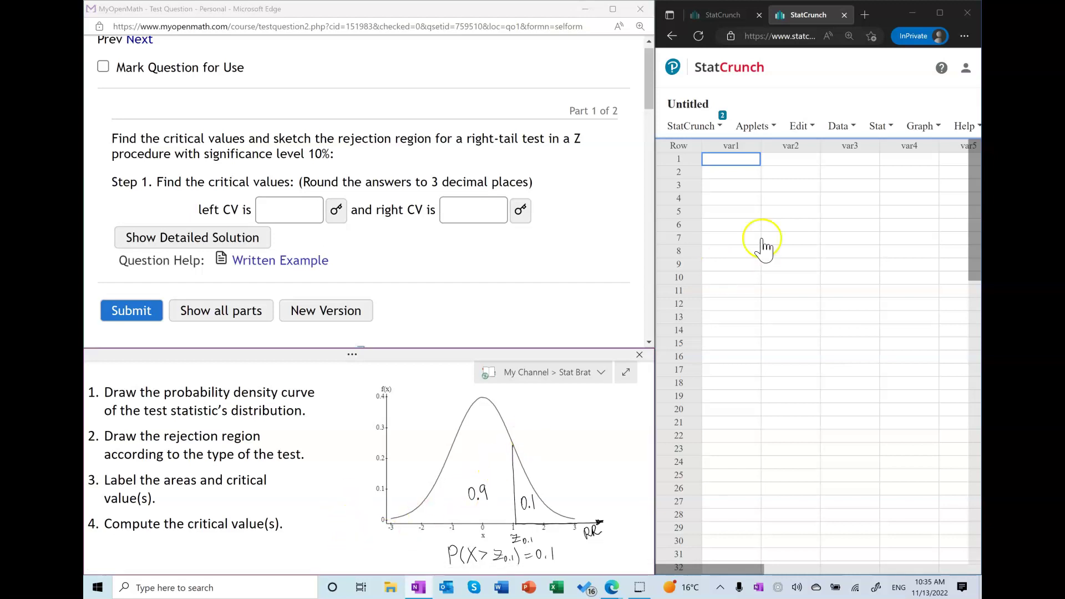
{"action": "left_click", "coordinate": [883, 129]}
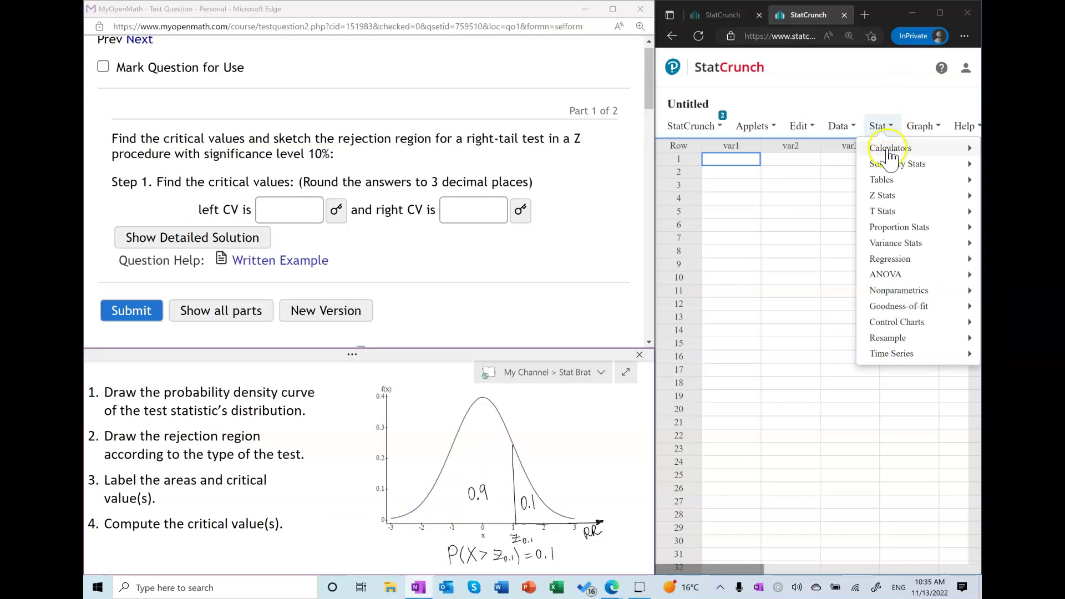
Open StatCrunch's Normal calculator, confirm mean 0 and SD 1, and clear the x value
{"action": "mouse_move", "coordinate": [887, 151]}
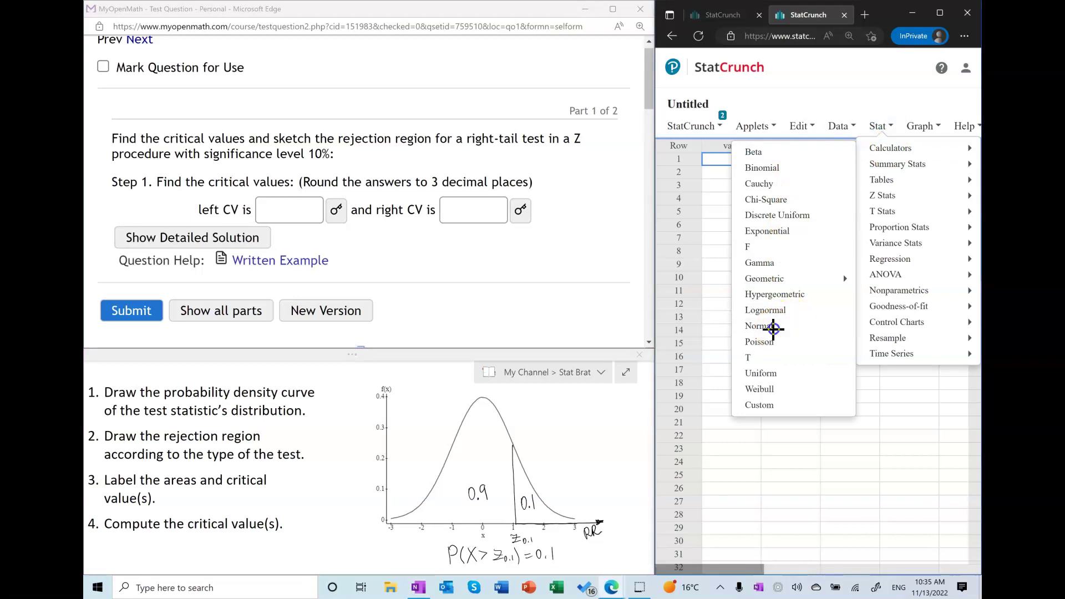
{"action": "left_click", "coordinate": [781, 331]}
{"action": "left_click_drag", "start_coordinate": [850, 167], "coordinate": [861, 144]}
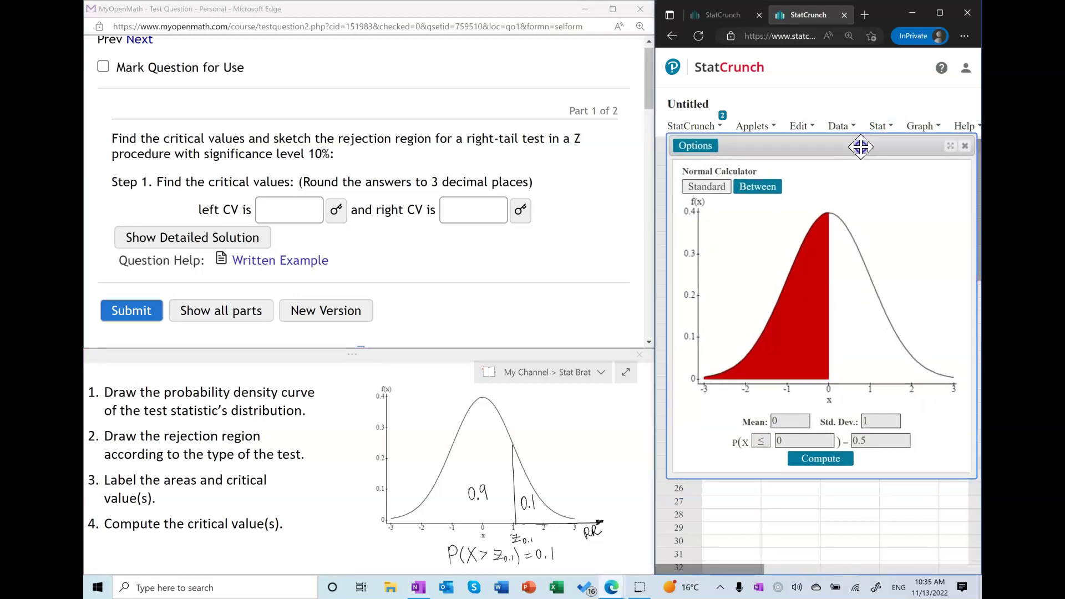
{"action": "left_click", "coordinate": [761, 418]}
{"action": "left_click", "coordinate": [882, 422]}
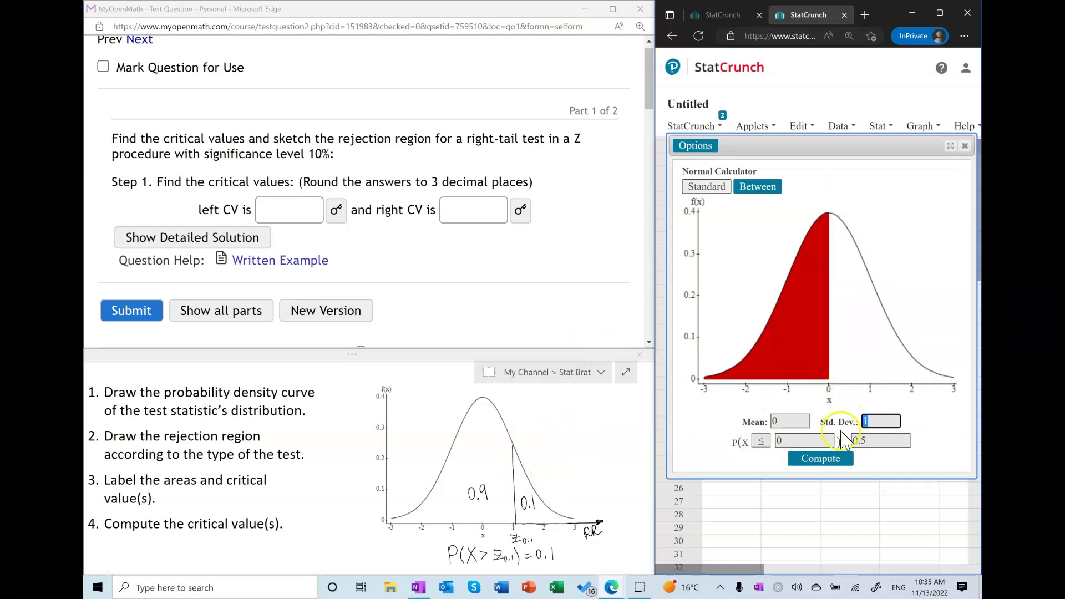
{"action": "left_click", "coordinate": [783, 442]}
{"action": "key", "text": "BackSpace"}
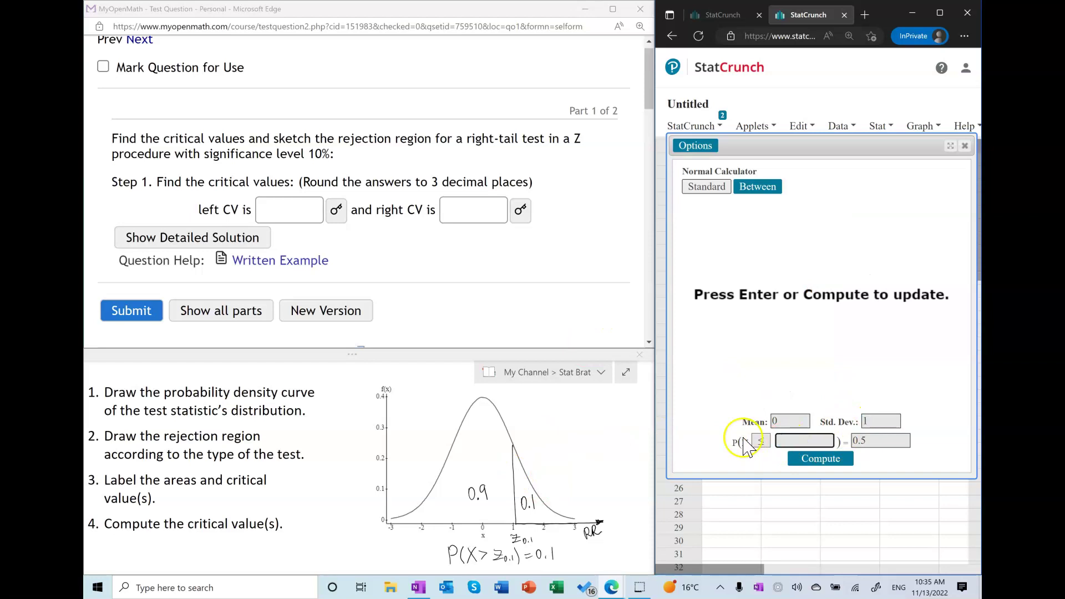
Compute P(X ≥ x) = 0.1, giving x = 1.2815516, and select 1.281
{"action": "left_click_drag", "start_coordinate": [870, 441], "coordinate": [827, 441]}
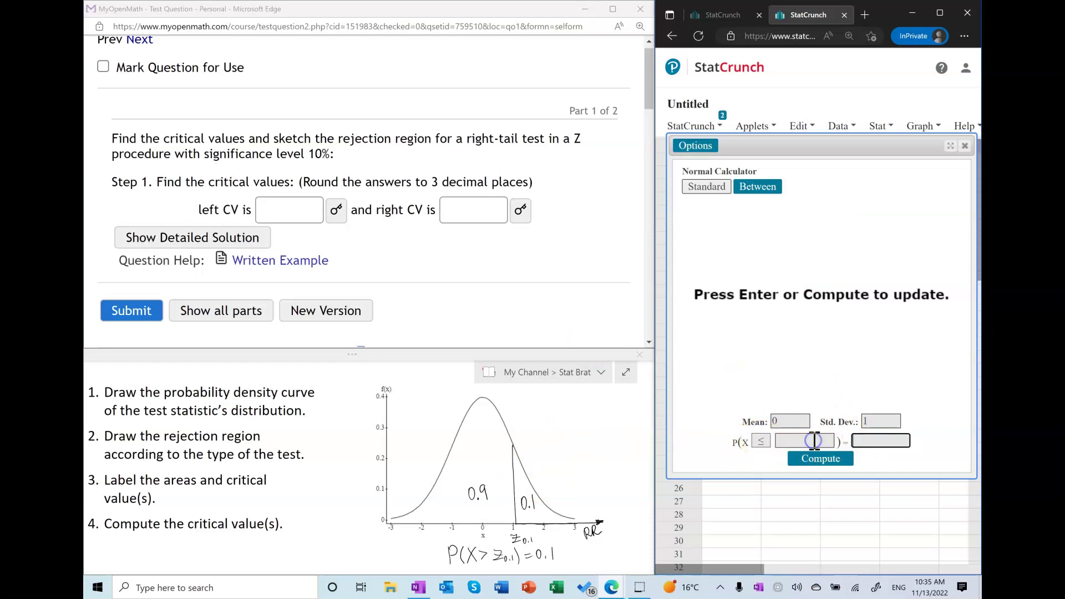
{"action": "left_click", "coordinate": [761, 442]}
{"action": "left_click", "coordinate": [761, 468]}
{"action": "left_click", "coordinate": [865, 440]}
{"action": "type", "text": "0.1"}
{"action": "left_click", "coordinate": [821, 459]}
{"action": "left_click", "coordinate": [802, 441]}
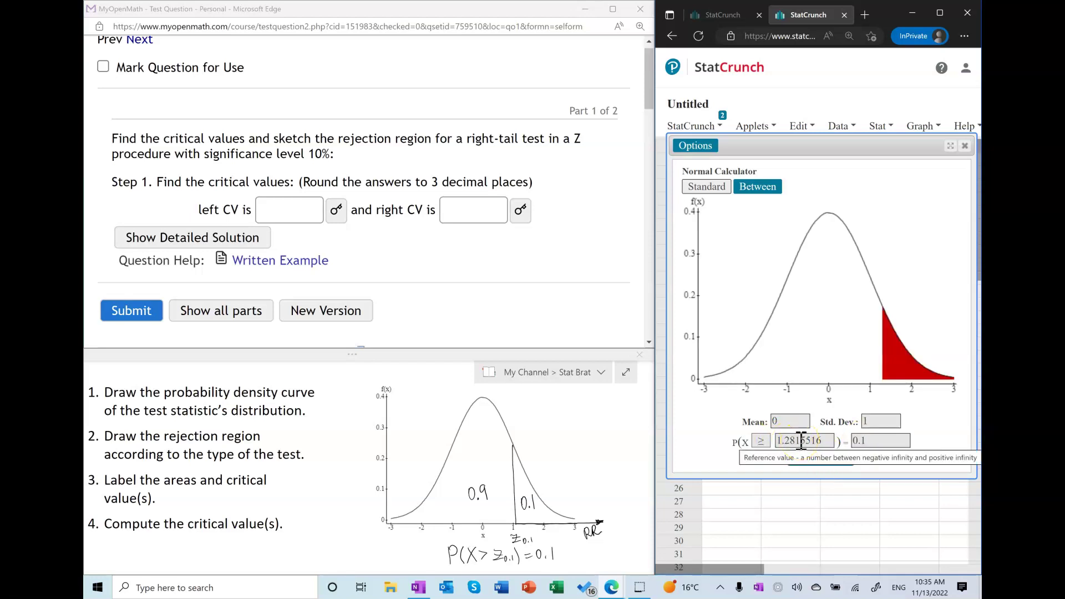
{"action": "left_click_drag", "start_coordinate": [800, 441], "coordinate": [739, 433]}
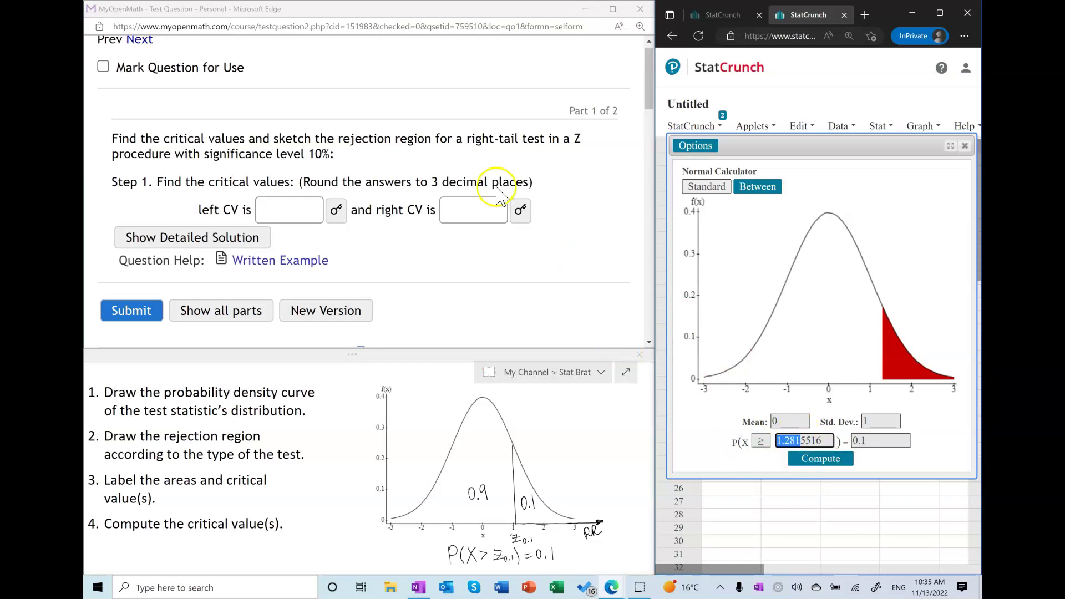
Answer right CV 1.282 and left CV DNE, then submit
{"action": "left_click", "coordinate": [469, 201]}
{"action": "type", "text": "1.28"}
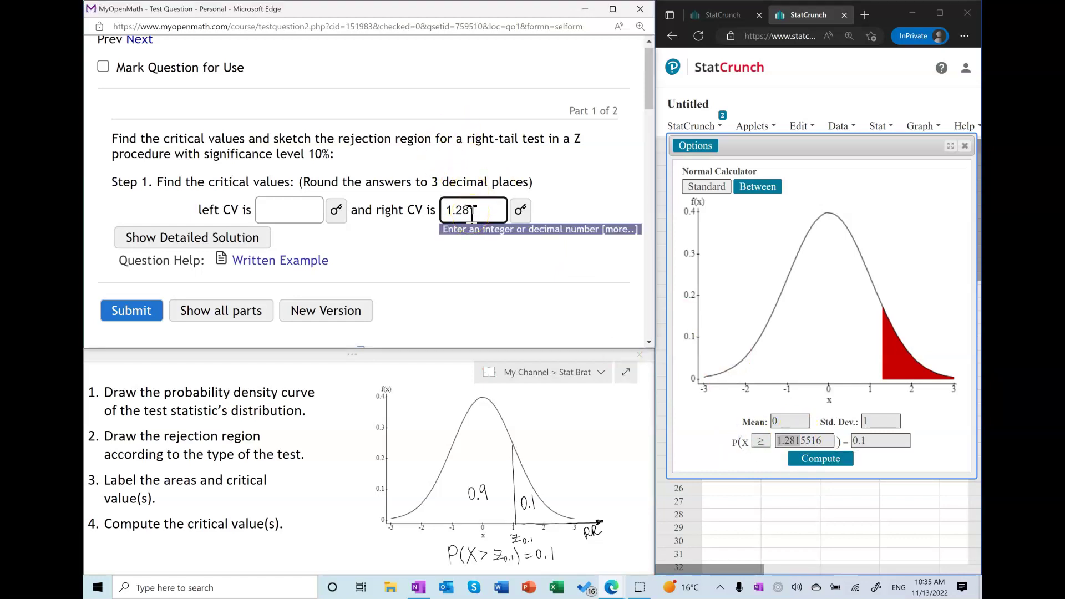
{"action": "type", "text": "2"}
{"action": "left_click", "coordinate": [304, 210]}
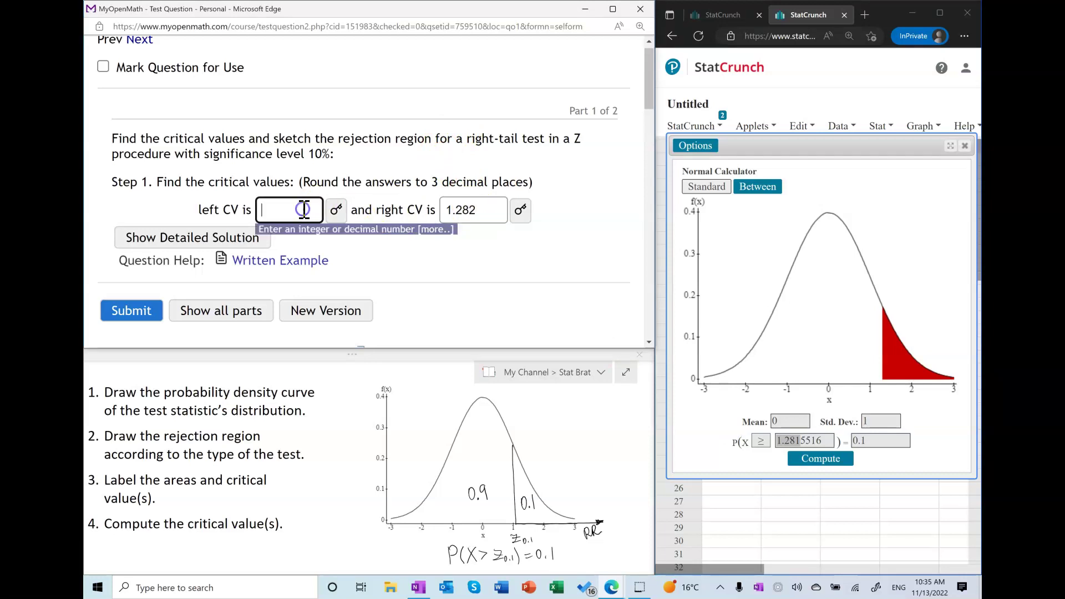
{"action": "type", "text": "DNE"}
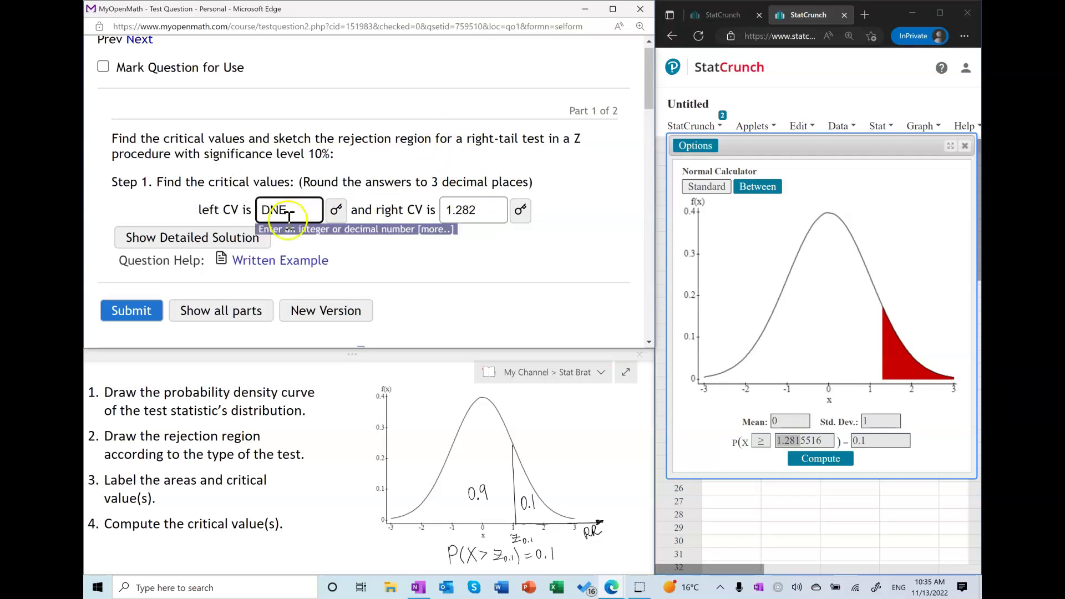
{"action": "left_click", "coordinate": [132, 311]}
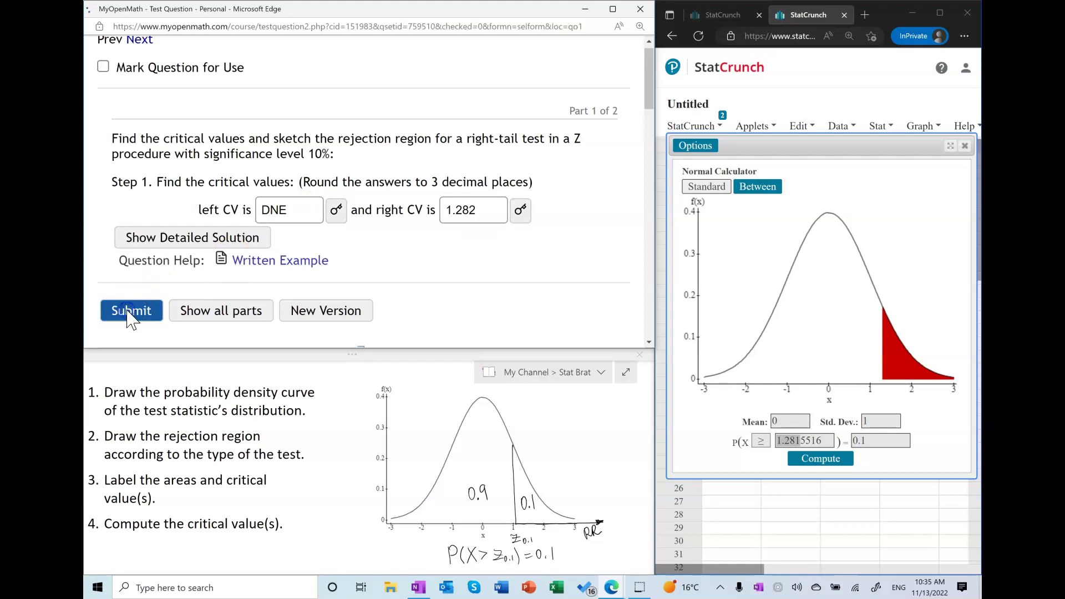
Shade the region right of 1.3 and submit it
{"action": "scroll", "coordinate": [424, 239], "scroll_direction": "down", "scroll_amount": 1}
{"action": "scroll", "coordinate": [426, 238], "scroll_direction": "down", "scroll_amount": 2}
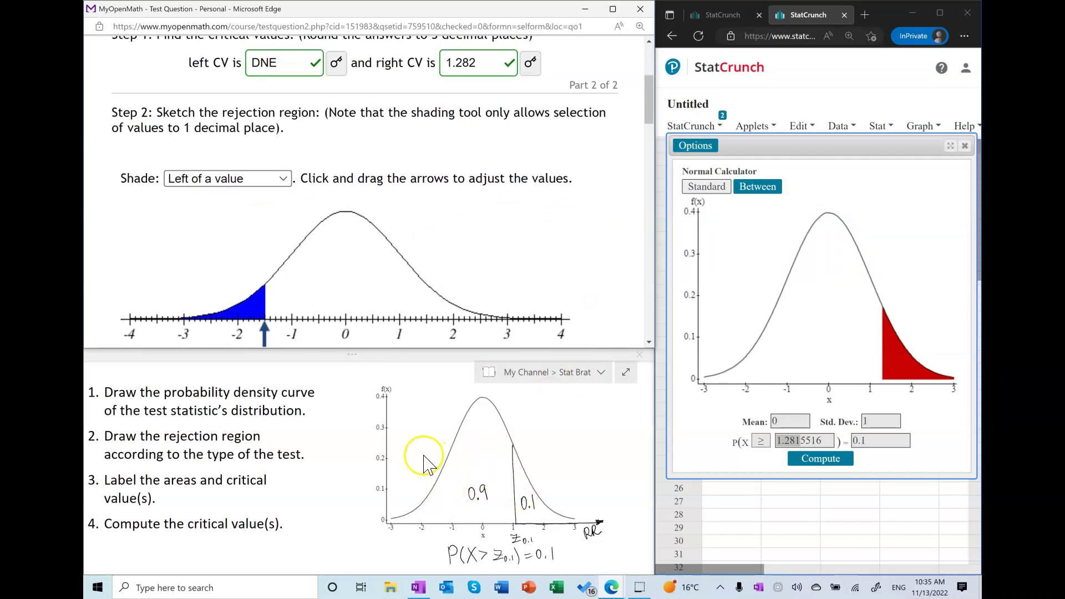
{"action": "scroll", "coordinate": [331, 294], "scroll_direction": "down", "scroll_amount": 1}
{"action": "scroll", "coordinate": [331, 294], "scroll_direction": "down", "scroll_amount": 1}
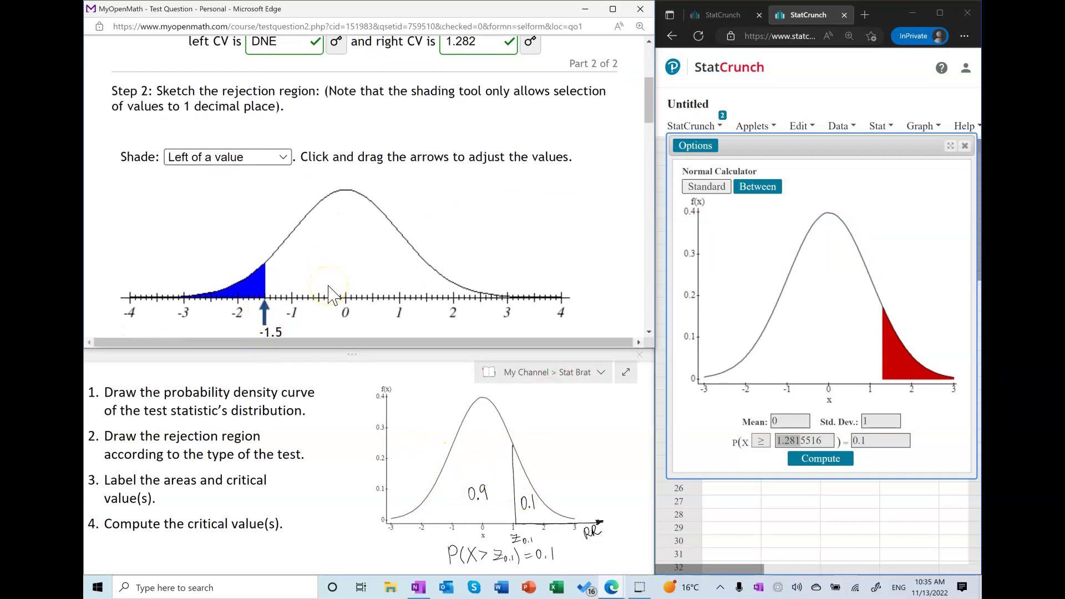
{"action": "left_click", "coordinate": [282, 158]}
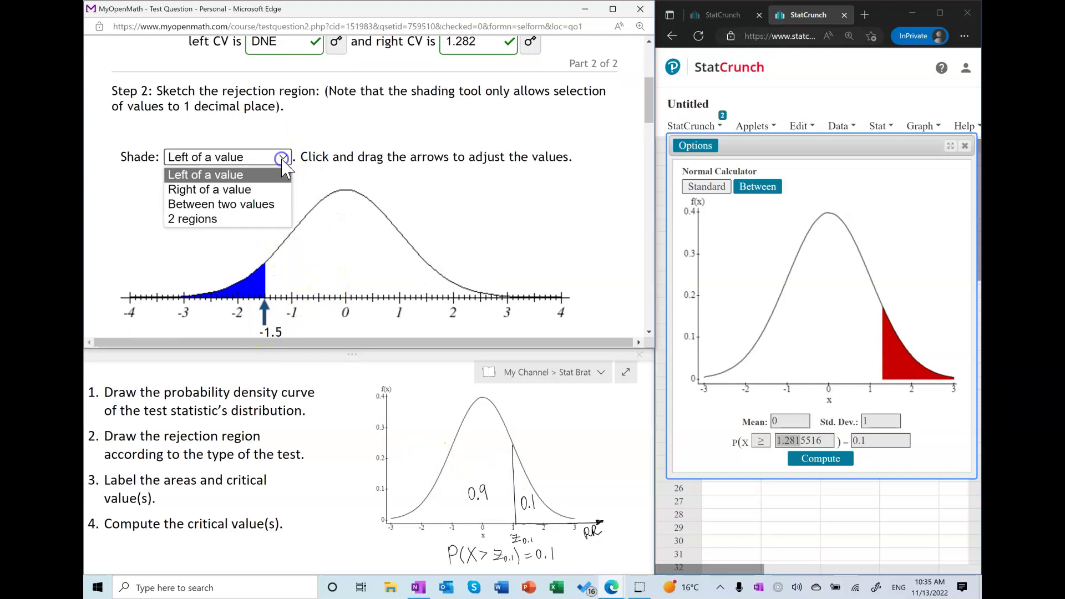
{"action": "left_click", "coordinate": [258, 191]}
{"action": "mouse_move", "coordinate": [265, 304]}
{"action": "left_mouse_down"}
{"action": "mouse_move", "coordinate": [268, 324]}
{"action": "mouse_move", "coordinate": [435, 327]}
{"action": "mouse_move", "coordinate": [409, 326]}
{"action": "mouse_move", "coordinate": [416, 321]}
{"action": "left_mouse_up"}
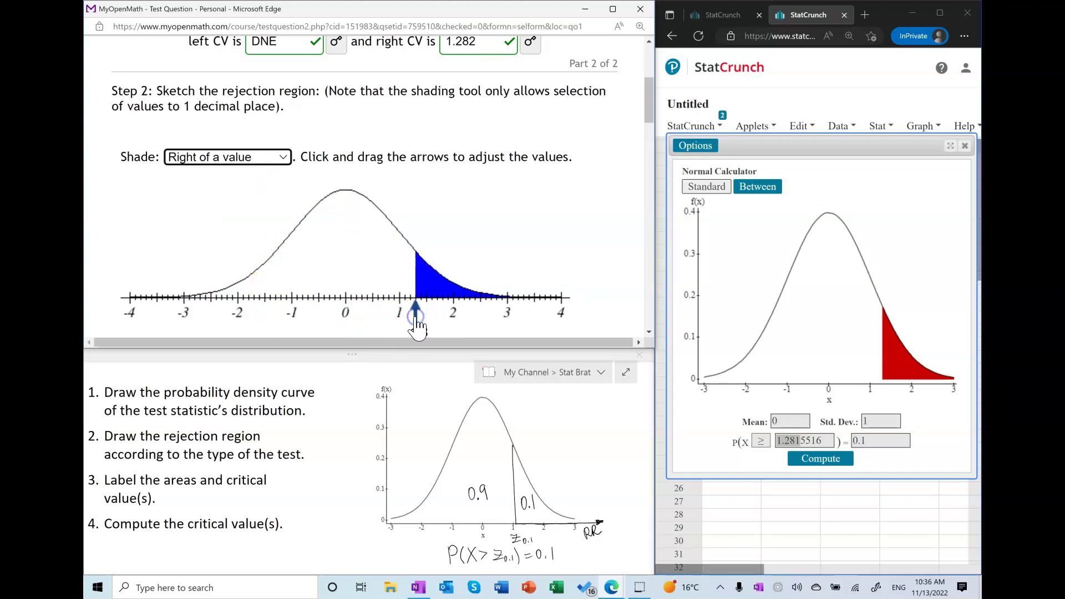
{"action": "scroll", "coordinate": [464, 298], "scroll_direction": "down", "scroll_amount": 2}
{"action": "scroll", "coordinate": [169, 253], "scroll_direction": "down", "scroll_amount": 1}
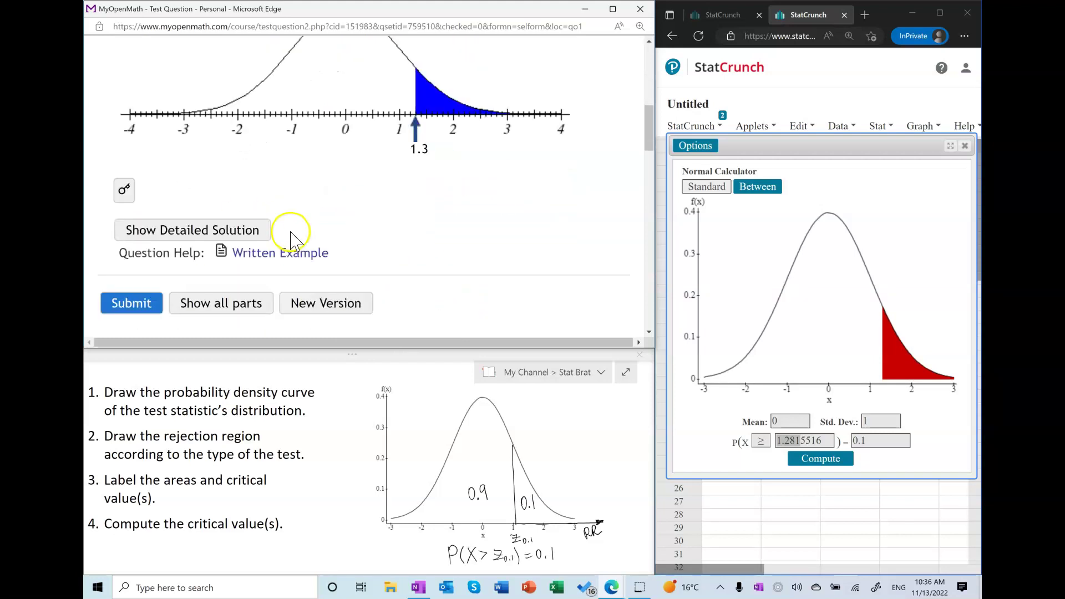
{"action": "left_click", "coordinate": [140, 281]}
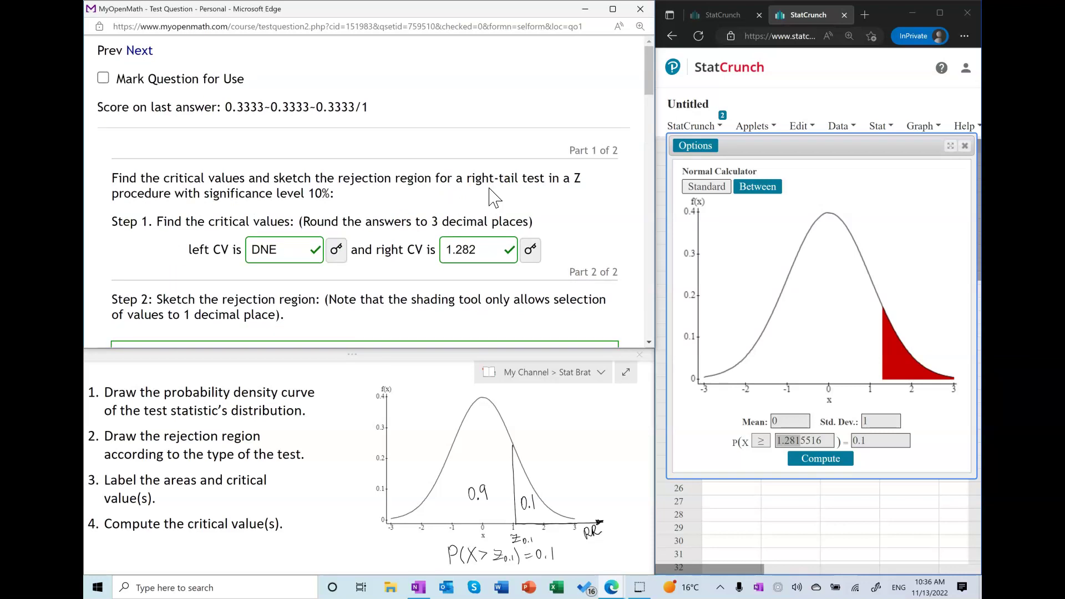
{"action": "scroll", "coordinate": [492, 197], "scroll_direction": "down", "scroll_amount": 6}
Load new versions of the question until a left-tail 2% problem appears
{"action": "left_click", "coordinate": [380, 256]}
{"action": "left_click", "coordinate": [327, 311]}
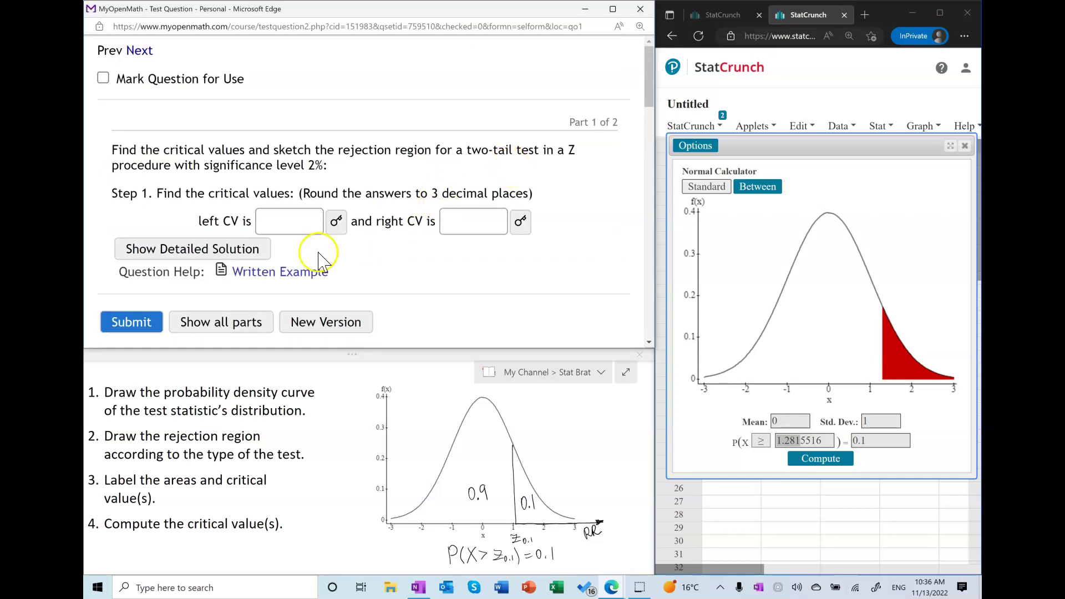
{"action": "left_click", "coordinate": [320, 322]}
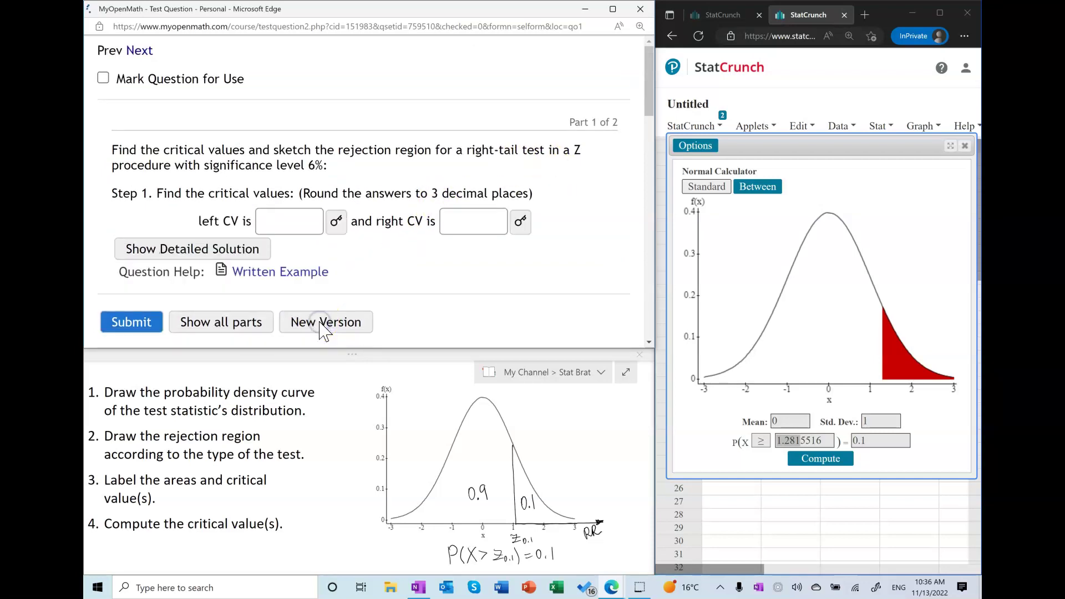
{"action": "left_click", "coordinate": [322, 327]}
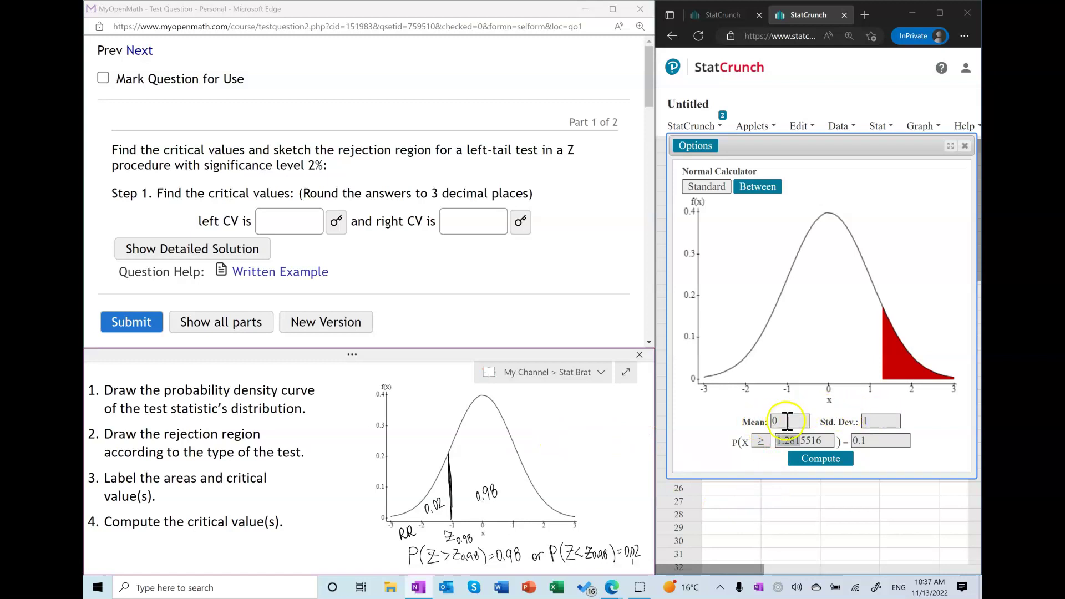
Clear the x value and compute with probability 0.98 in the Normal calculator
{"action": "left_click_drag", "start_coordinate": [830, 441], "coordinate": [749, 444]}
{"action": "key", "text": "BackSpace"}
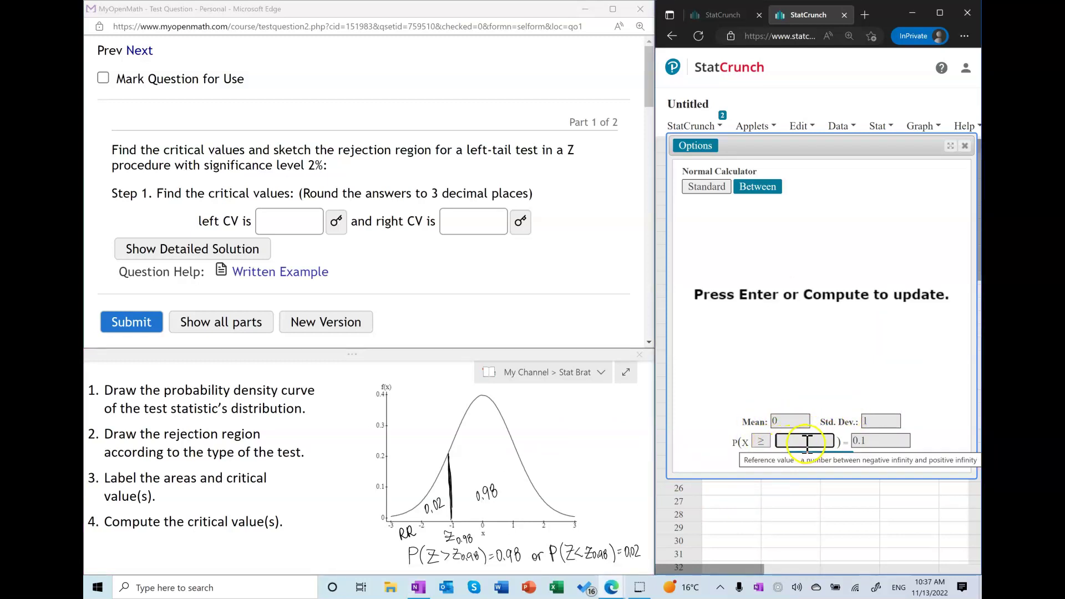
{"action": "double_click", "coordinate": [865, 440]}
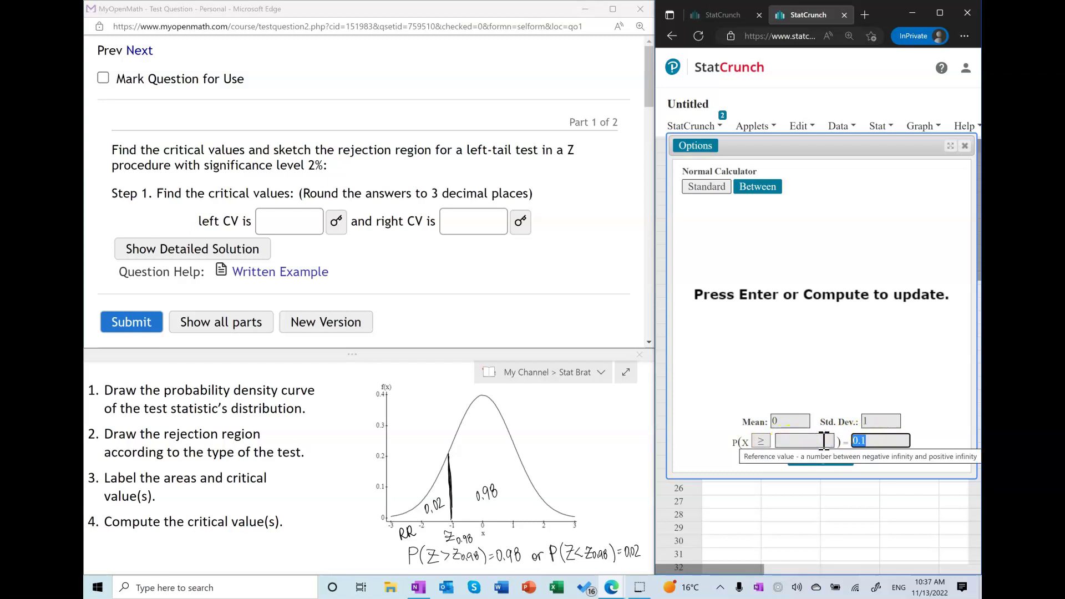
{"action": "type", "text": "0.98"}
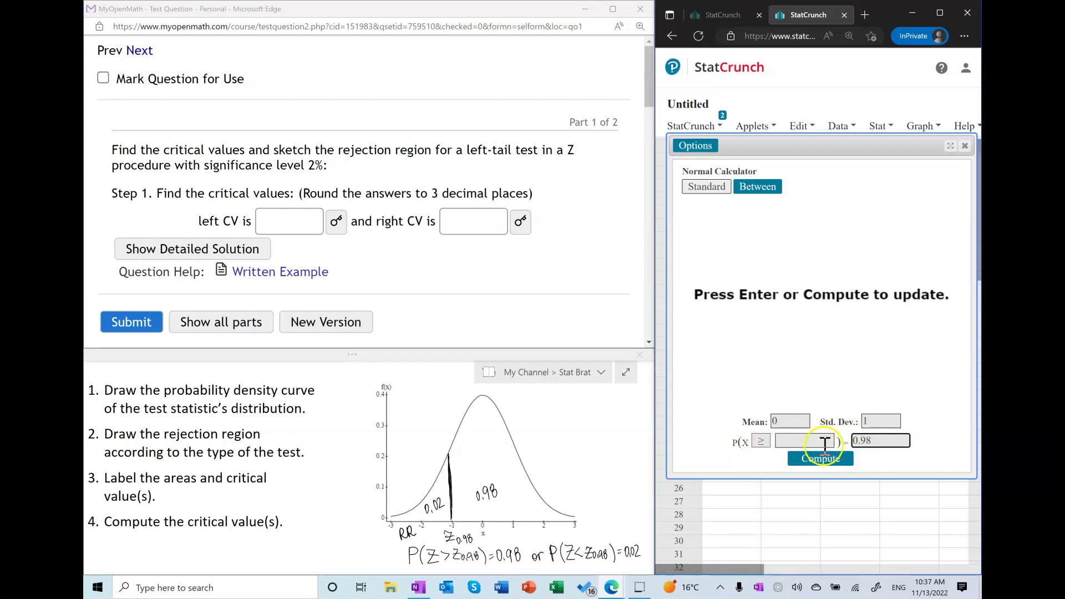
{"action": "left_click", "coordinate": [824, 460]}
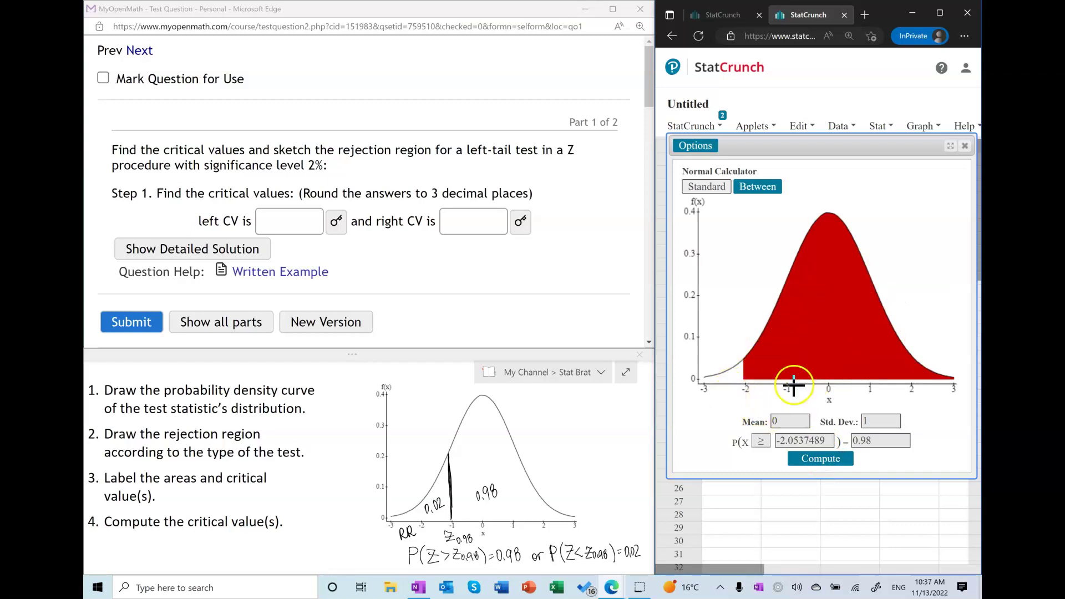
Set P(X ≤ x) = 0.02 for x = -2.0537489 and paste it into the left CV
{"action": "double_click", "coordinate": [877, 441]}
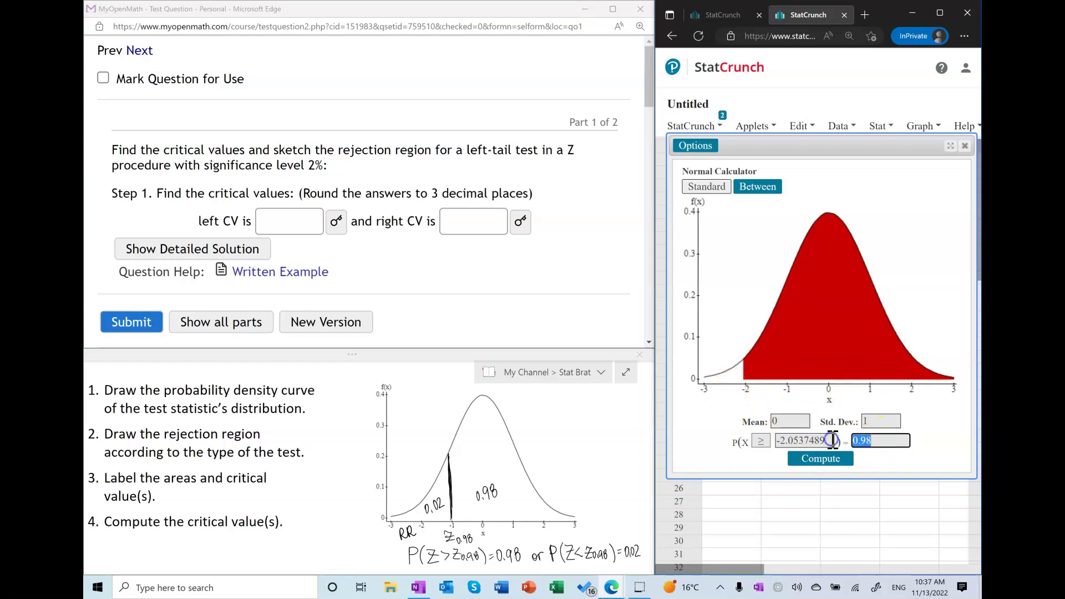
{"action": "type", "text": "0.0"}
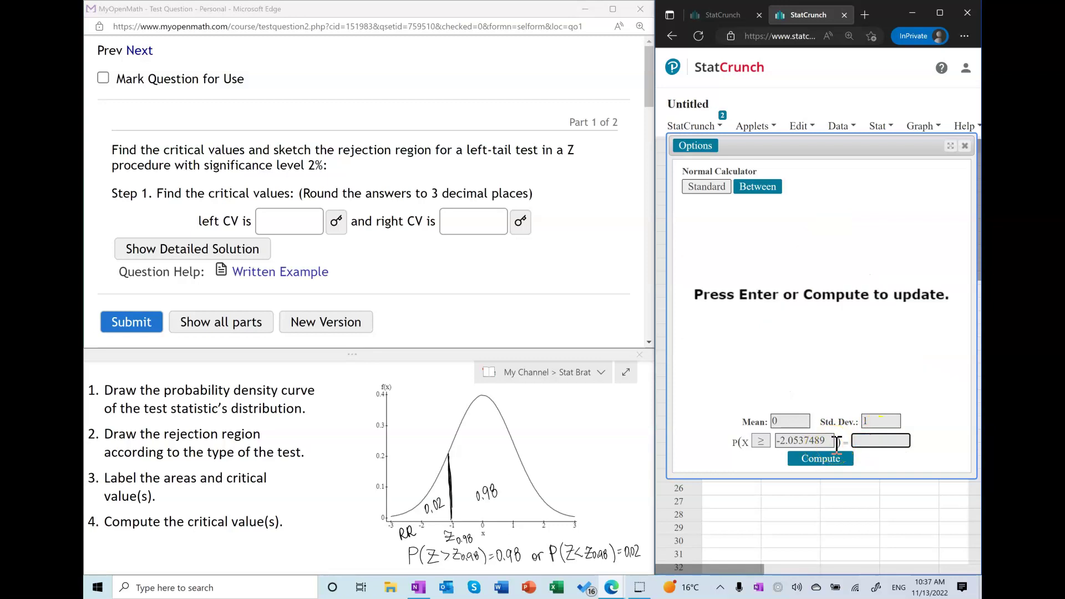
{"action": "type", "text": "2"}
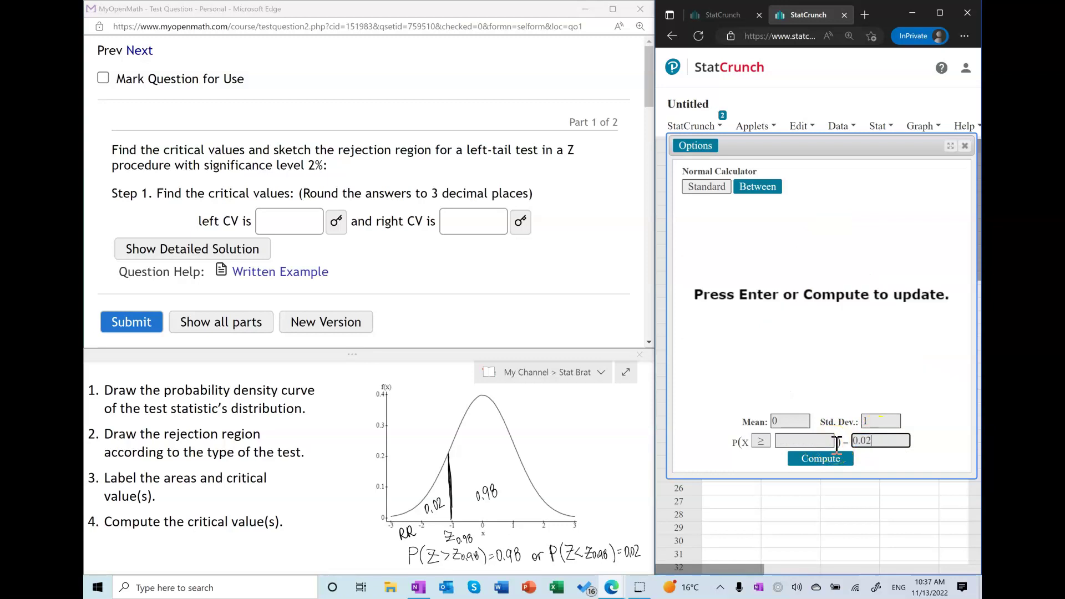
{"action": "left_click", "coordinate": [761, 442]}
{"action": "left_click", "coordinate": [763, 458]}
{"action": "left_click", "coordinate": [776, 442]}
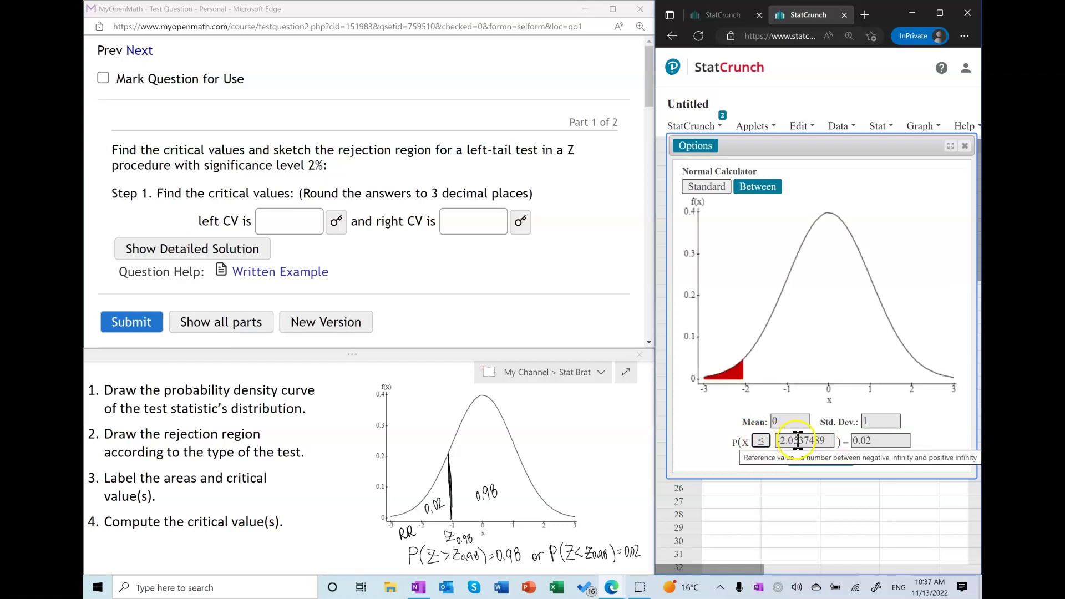
{"action": "left_click_drag", "start_coordinate": [807, 440], "coordinate": [732, 436]}
{"action": "key", "text": "ctrl+c"}
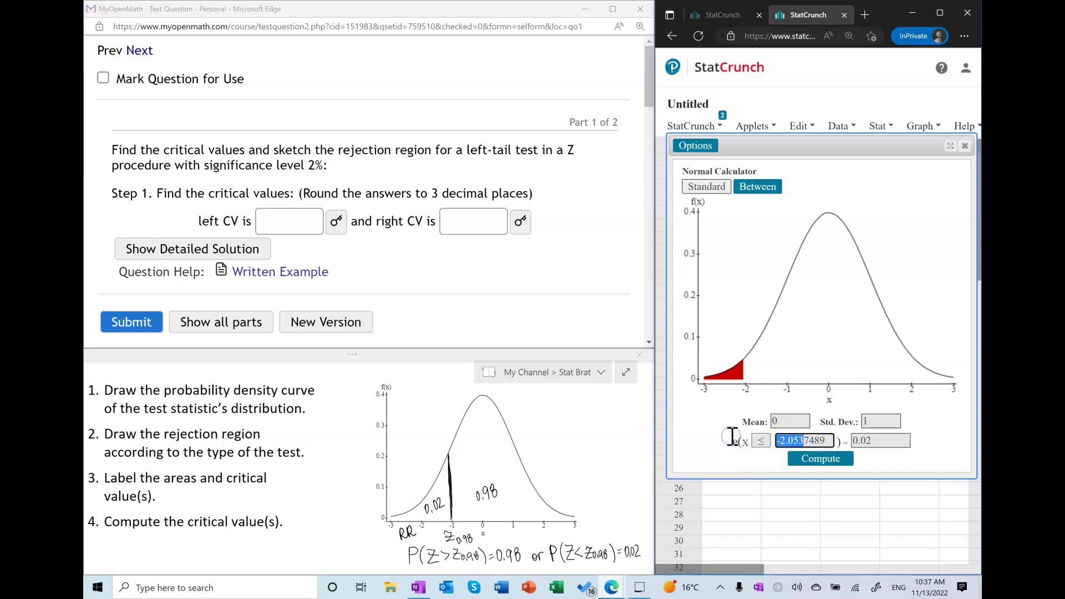
{"action": "left_click", "coordinate": [289, 221]}
{"action": "key", "text": "ctrl+v"}
Round the left CV to -2.054, enter DNE for right CV, and submit
{"action": "key", "text": "BackSpace"}
{"action": "type", "text": "4"}
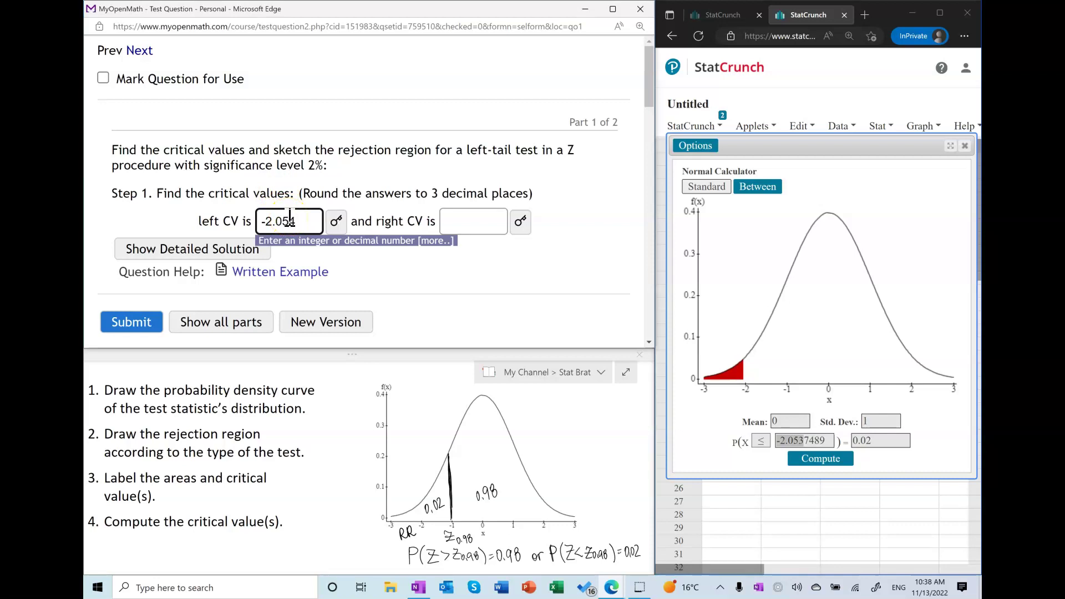
{"action": "left_click", "coordinate": [457, 223]}
{"action": "type", "text": "DNE"}
{"action": "left_click", "coordinate": [136, 324]}
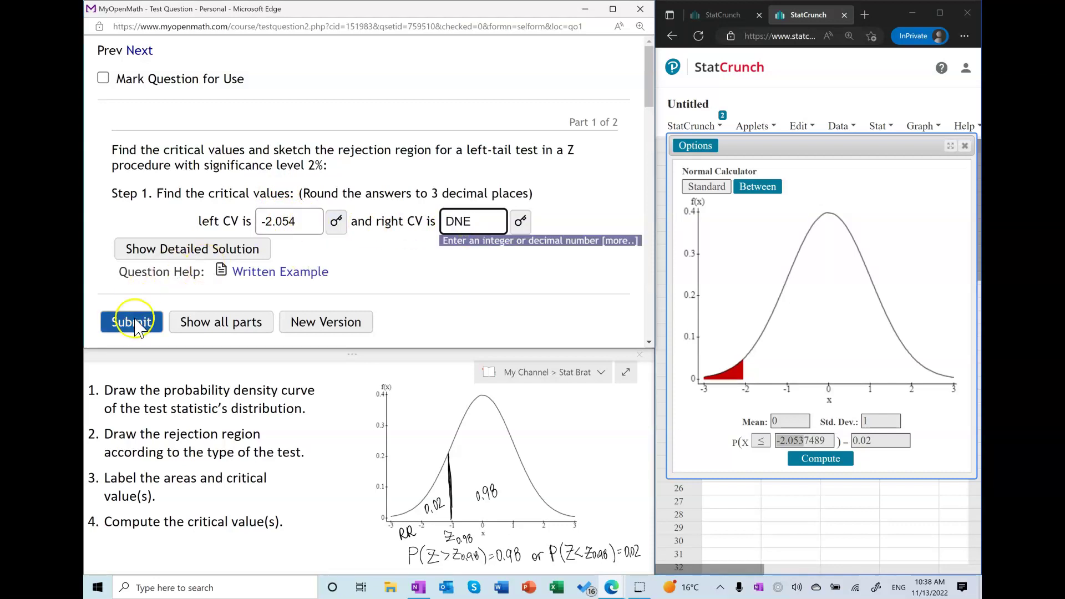
Shade the region left of -2.1, submit it, and load a new version
{"action": "scroll", "coordinate": [383, 266], "scroll_direction": "down", "scroll_amount": 3}
{"action": "scroll", "coordinate": [391, 247], "scroll_direction": "down", "scroll_amount": 3}
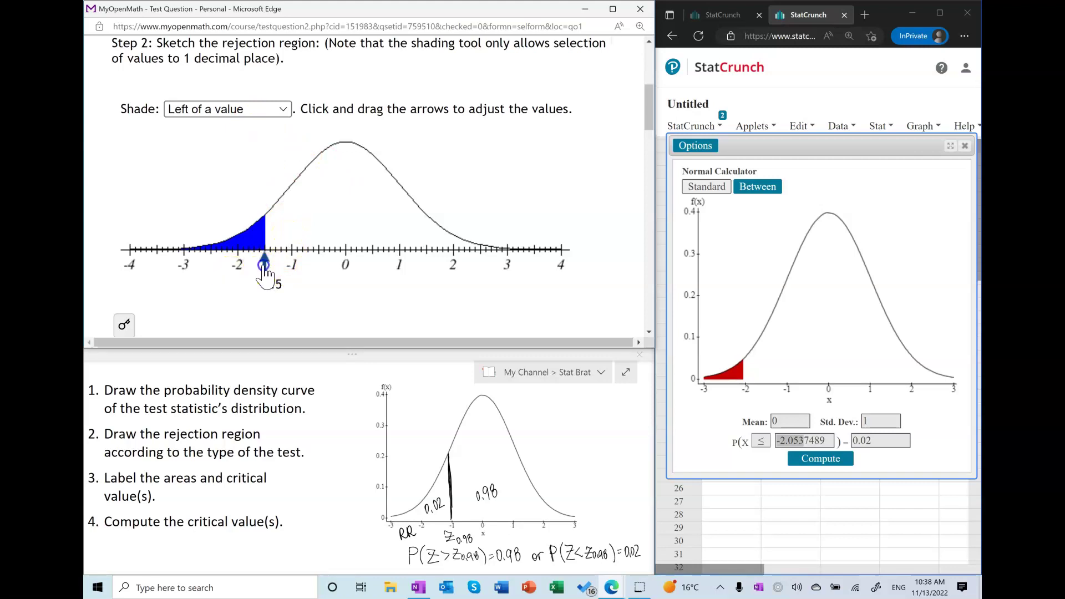
{"action": "left_click_drag", "start_coordinate": [264, 269], "coordinate": [232, 270]}
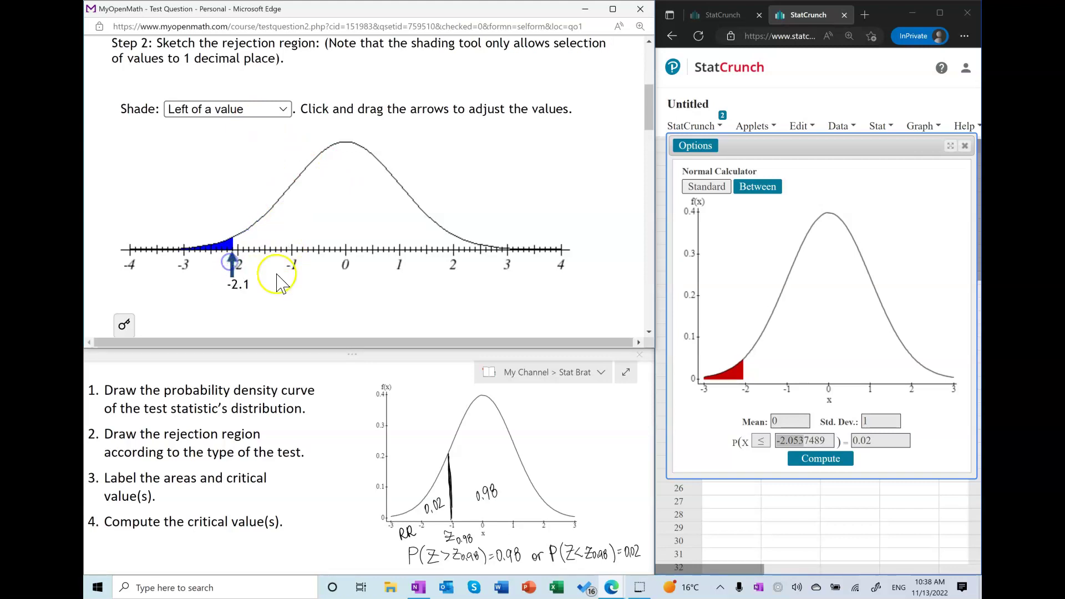
{"action": "scroll", "coordinate": [293, 289], "scroll_direction": "down", "scroll_amount": 1}
{"action": "scroll", "coordinate": [222, 250], "scroll_direction": "down", "scroll_amount": 1}
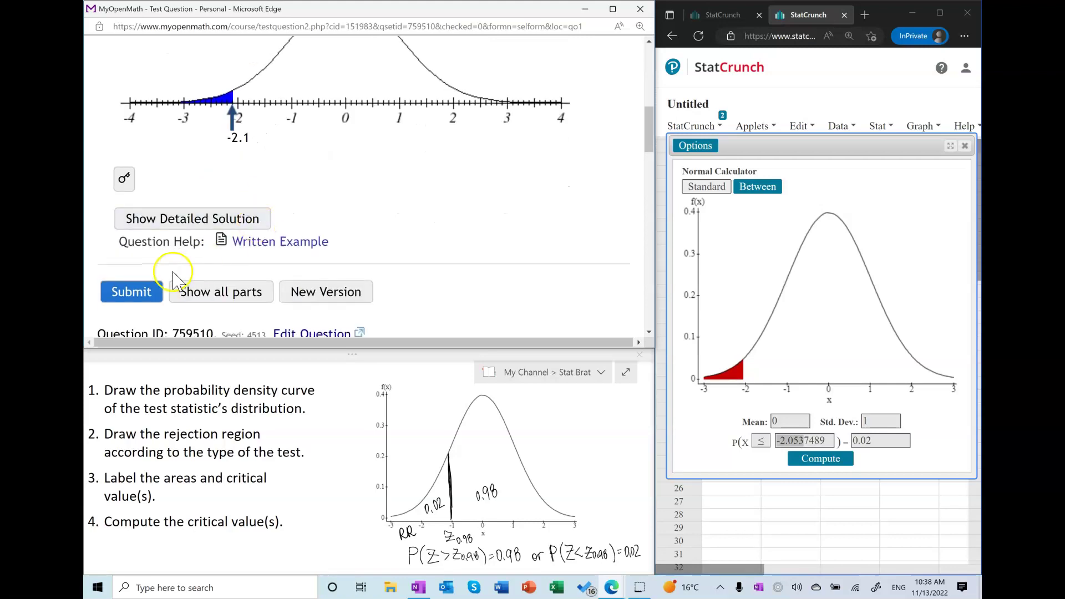
{"action": "left_click", "coordinate": [142, 294]}
{"action": "scroll", "coordinate": [376, 156], "scroll_direction": "down", "scroll_amount": 3}
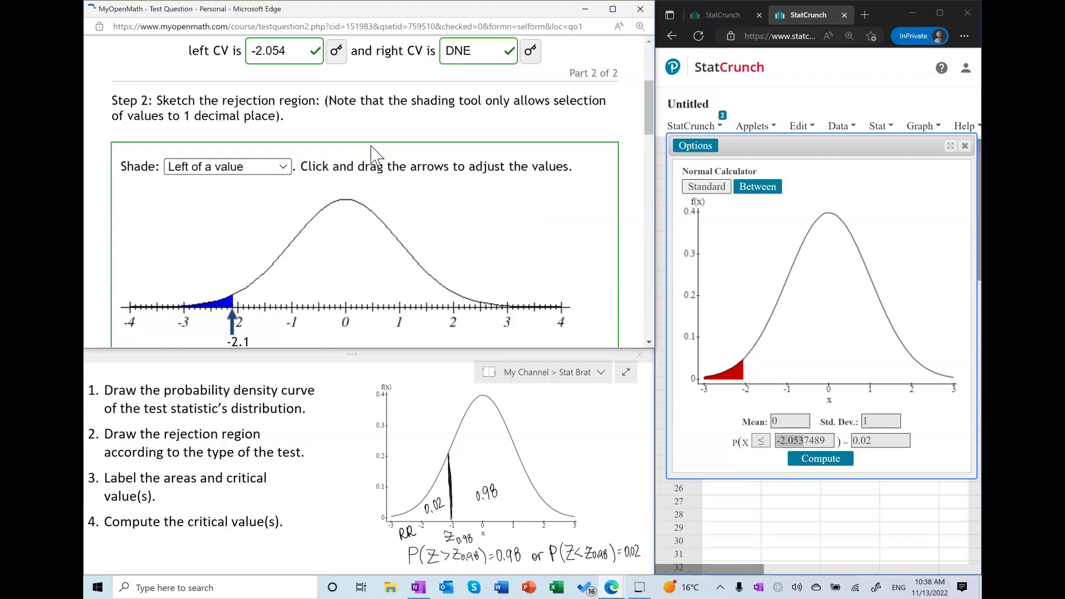
{"action": "scroll", "coordinate": [375, 155], "scroll_direction": "down", "scroll_amount": 5}
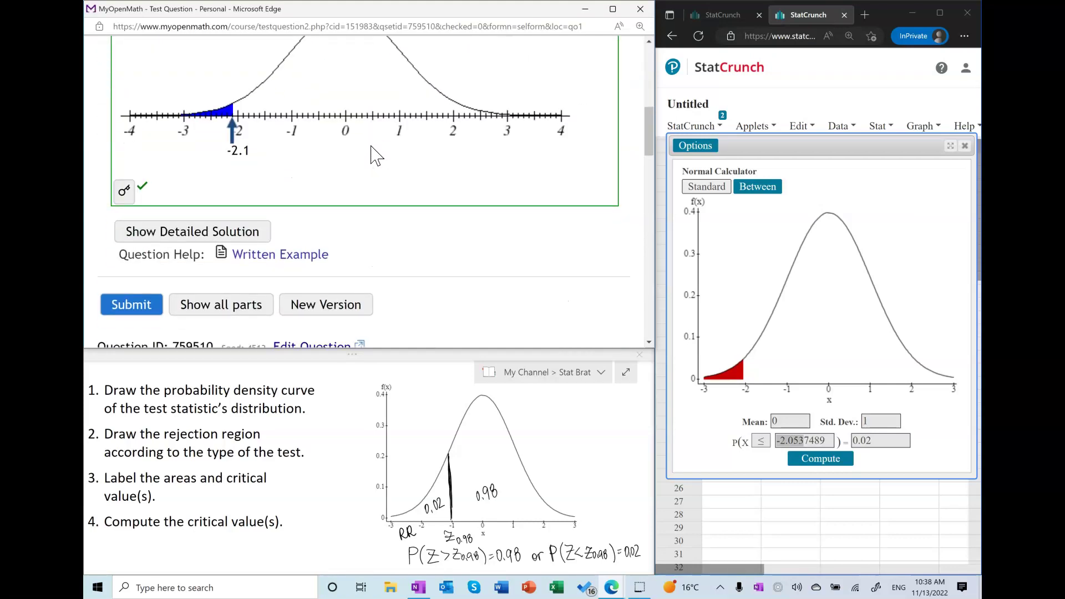
{"action": "left_click", "coordinate": [312, 304]}
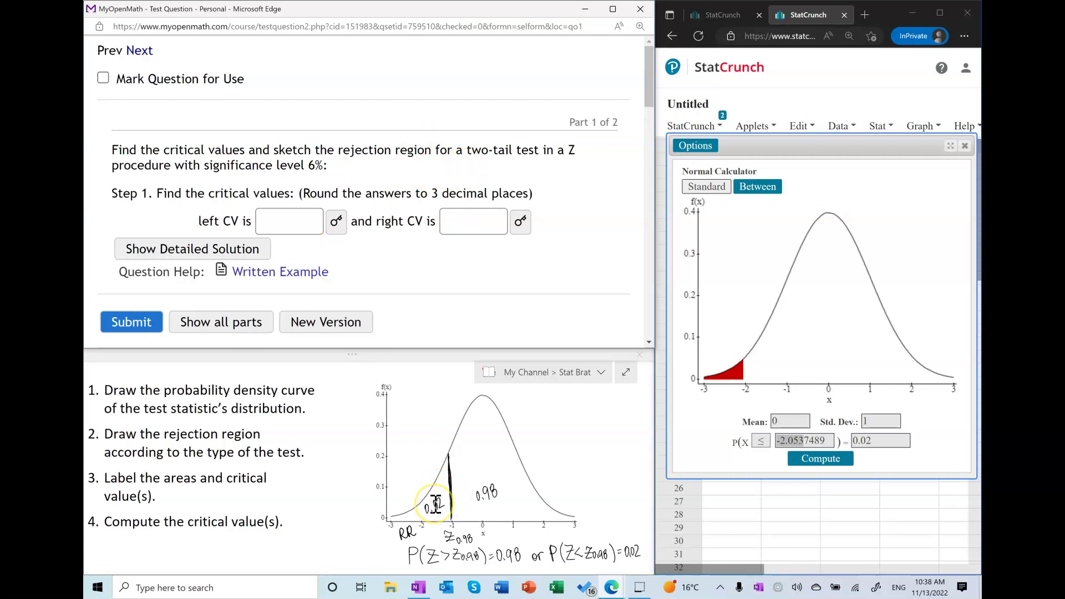
Erase the old left-tail ink and reposition the curve image
{"action": "mouse_move", "coordinate": [436, 503]}
{"action": "left_mouse_down"}
{"action": "mouse_move", "coordinate": [449, 483]}
{"action": "mouse_move", "coordinate": [438, 555]}
{"action": "mouse_move", "coordinate": [443, 516]}
{"action": "left_mouse_up"}
{"action": "left_click_drag", "start_coordinate": [467, 554], "coordinate": [638, 552]}
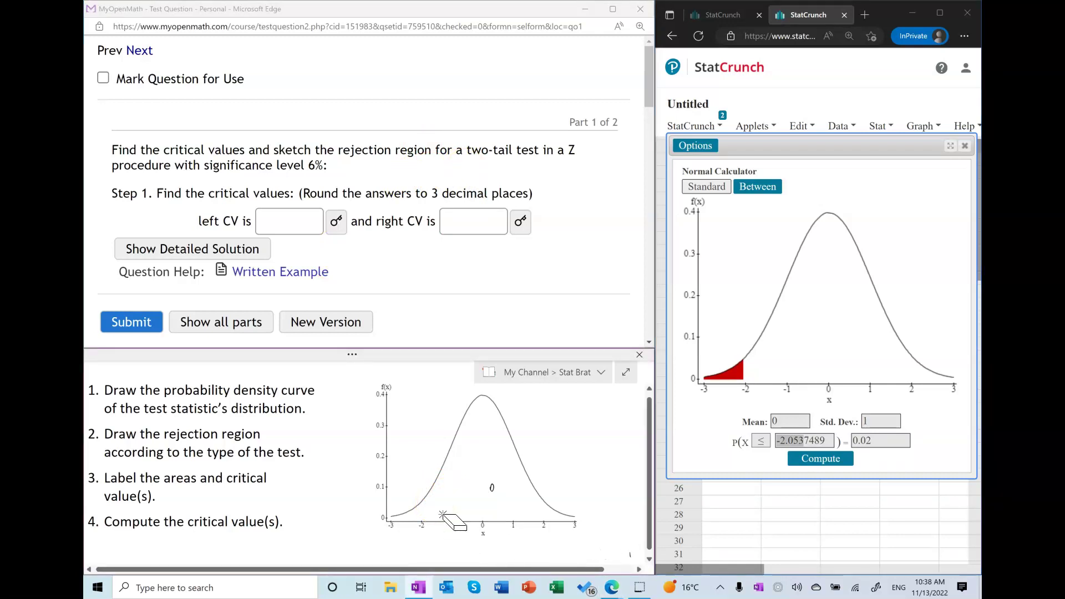
{"action": "left_click_drag", "start_coordinate": [491, 484], "coordinate": [493, 491]}
{"action": "left_click", "coordinate": [477, 461]}
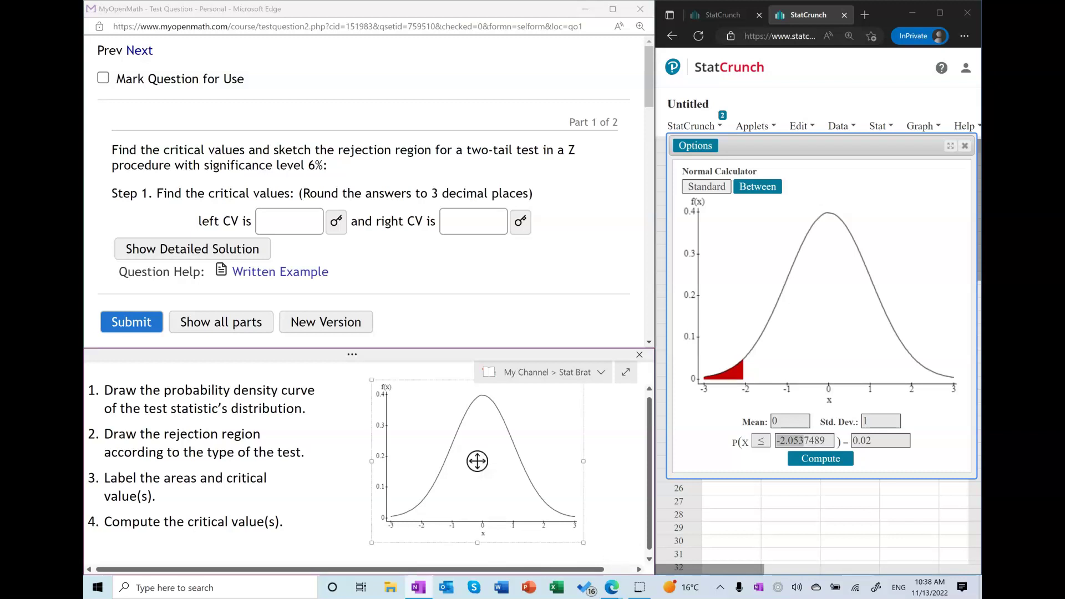
{"action": "left_click_drag", "start_coordinate": [477, 461], "coordinate": [487, 442]}
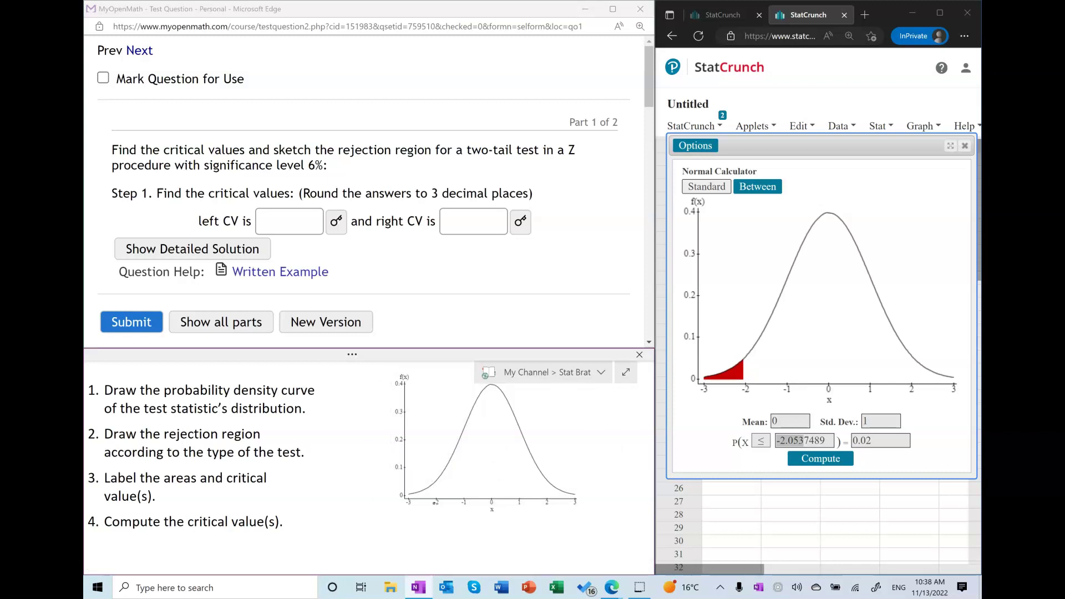
Draw left and right critical lines with tail arrows and label the left tail RR
{"action": "left_click_drag", "start_coordinate": [526, 448], "coordinate": [528, 500]}
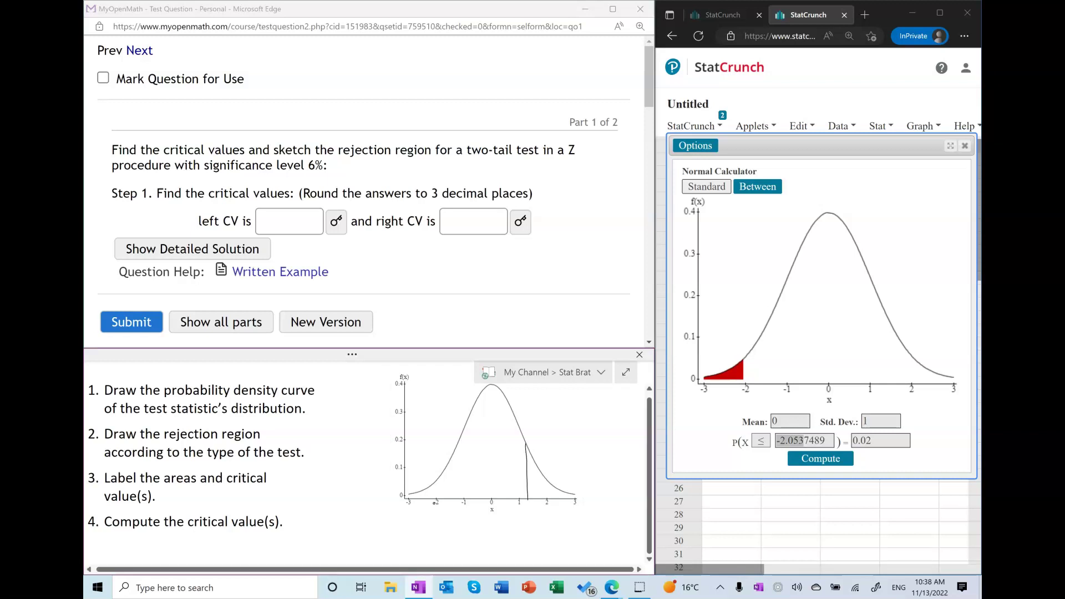
{"action": "left_click_drag", "start_coordinate": [456, 447], "coordinate": [457, 499]}
{"action": "left_click_drag", "start_coordinate": [529, 497], "coordinate": [592, 498]}
{"action": "mouse_move", "coordinate": [455, 497]}
{"action": "left_mouse_down"}
{"action": "mouse_move", "coordinate": [392, 495]}
{"action": "mouse_move", "coordinate": [402, 494]}
{"action": "mouse_move", "coordinate": [408, 517]}
{"action": "left_mouse_up"}
{"action": "left_click_drag", "start_coordinate": [409, 517], "coordinate": [415, 514]}
Ink right RR, areas 0.03/0.94/0.03, Z0.97=-Z0.03, Z0.03, and P(Z>Z0.03)=0.03
{"action": "mouse_move", "coordinate": [591, 509]}
{"action": "left_mouse_down"}
{"action": "mouse_move", "coordinate": [596, 522]}
{"action": "mouse_move", "coordinate": [603, 516]}
{"action": "left_mouse_up"}
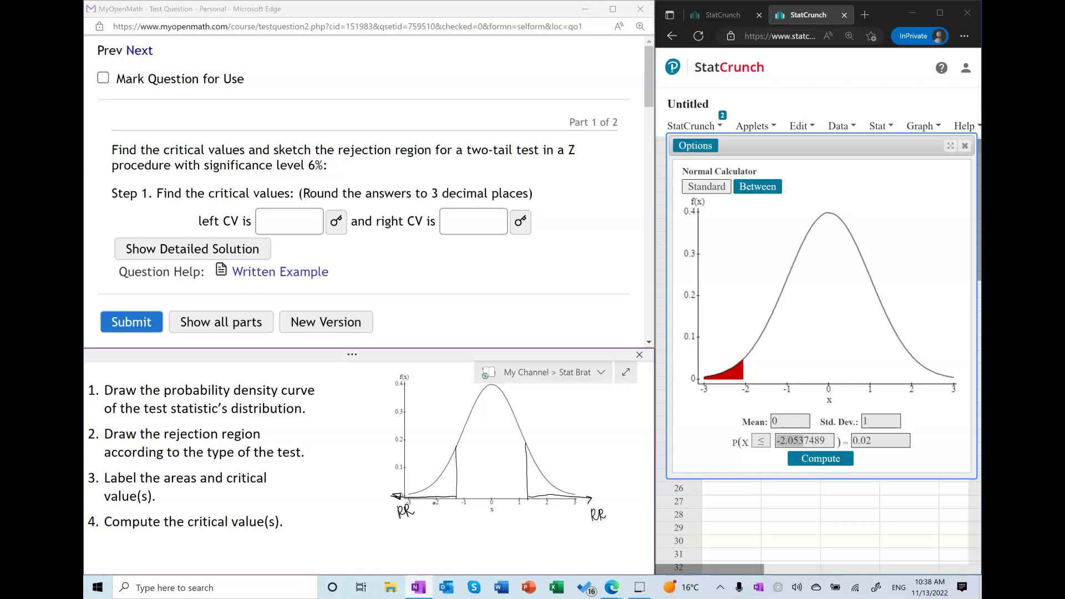
{"action": "left_click_drag", "start_coordinate": [530, 482], "coordinate": [536, 483]}
{"action": "mouse_move", "coordinate": [439, 483]}
{"action": "left_mouse_down"}
{"action": "mouse_move", "coordinate": [449, 489]}
{"action": "mouse_move", "coordinate": [480, 465]}
{"action": "mouse_move", "coordinate": [501, 471]}
{"action": "left_mouse_up"}
{"action": "left_click_drag", "start_coordinate": [532, 509], "coordinate": [546, 521]}
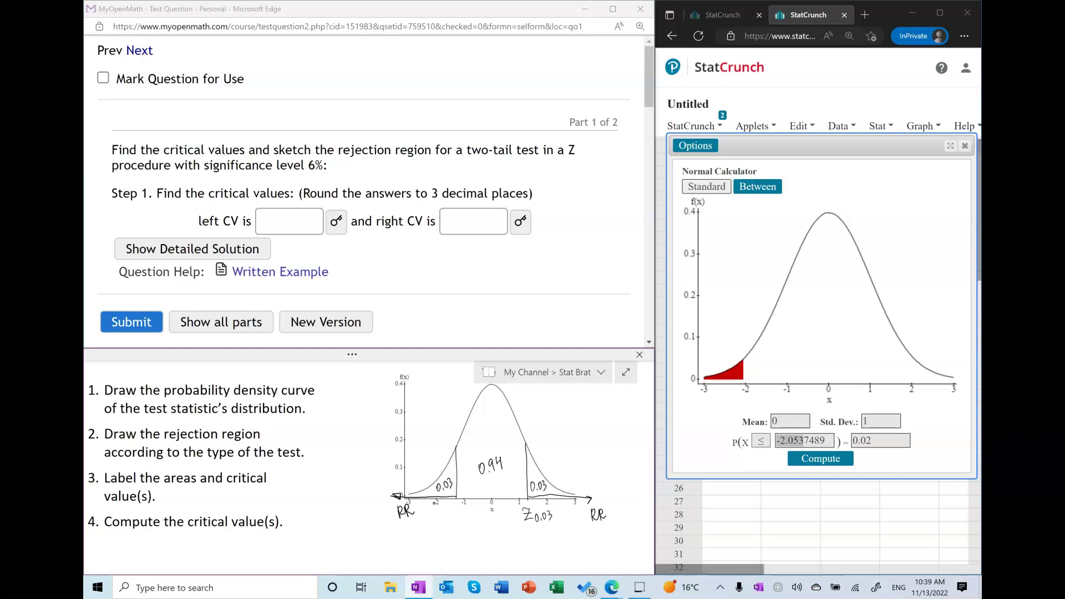
{"action": "left_click_drag", "start_coordinate": [442, 512], "coordinate": [463, 522]}
{"action": "left_click_drag", "start_coordinate": [483, 512], "coordinate": [491, 522]}
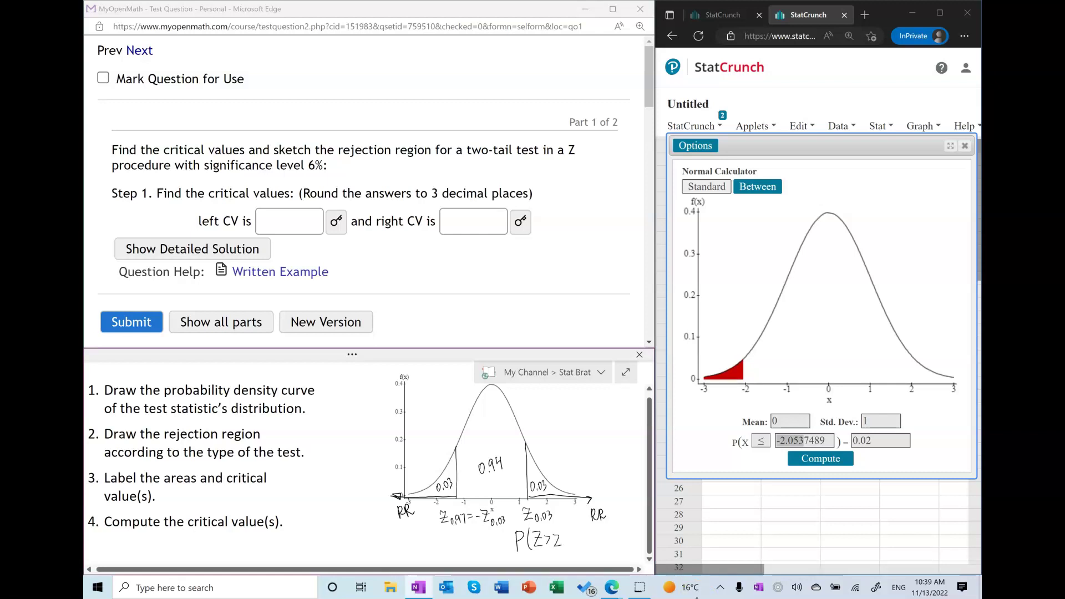
{"action": "left_click_drag", "start_coordinate": [572, 538], "coordinate": [573, 546]}
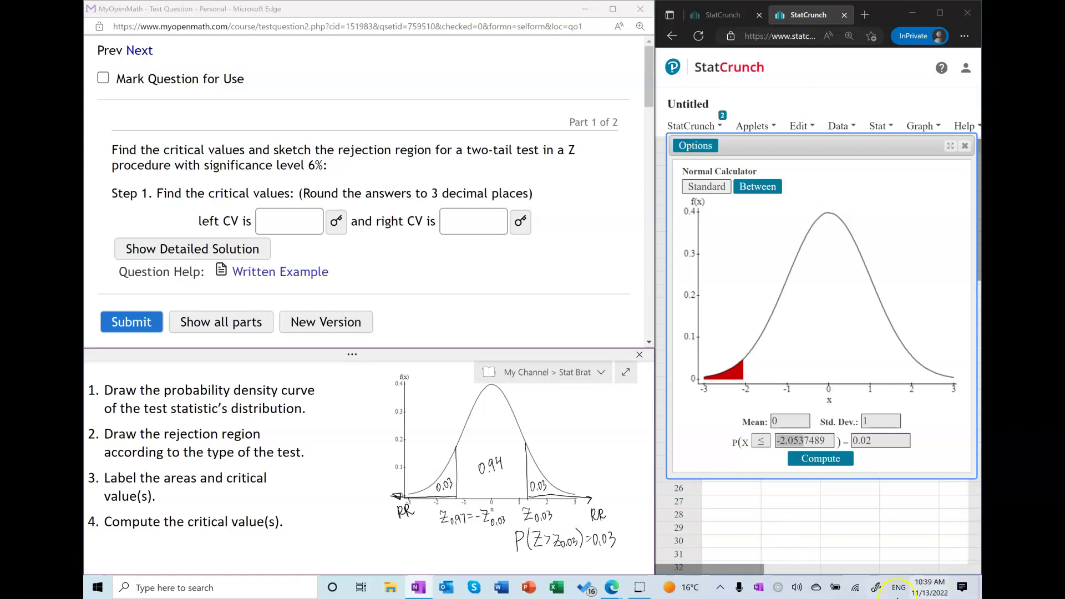
Get x = 1.8807936 for P(X ≥ x) = 0.03, enter right CV 1.881, add P(Z<z0.97)=0.03
{"action": "double_click", "coordinate": [881, 441]}
{"action": "type", "text": "0"}
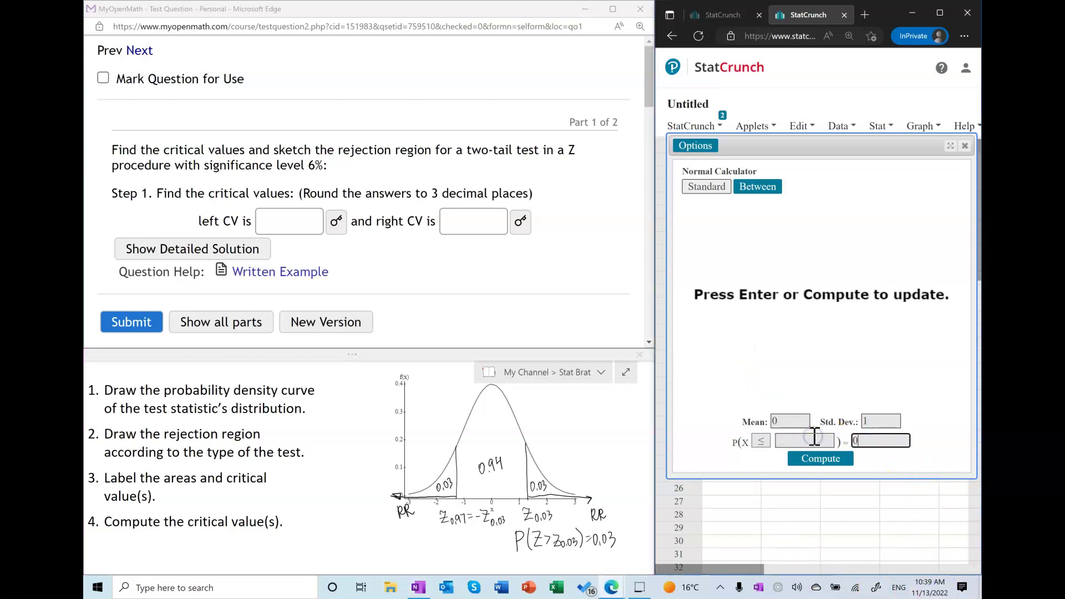
{"action": "left_click", "coordinate": [761, 441]}
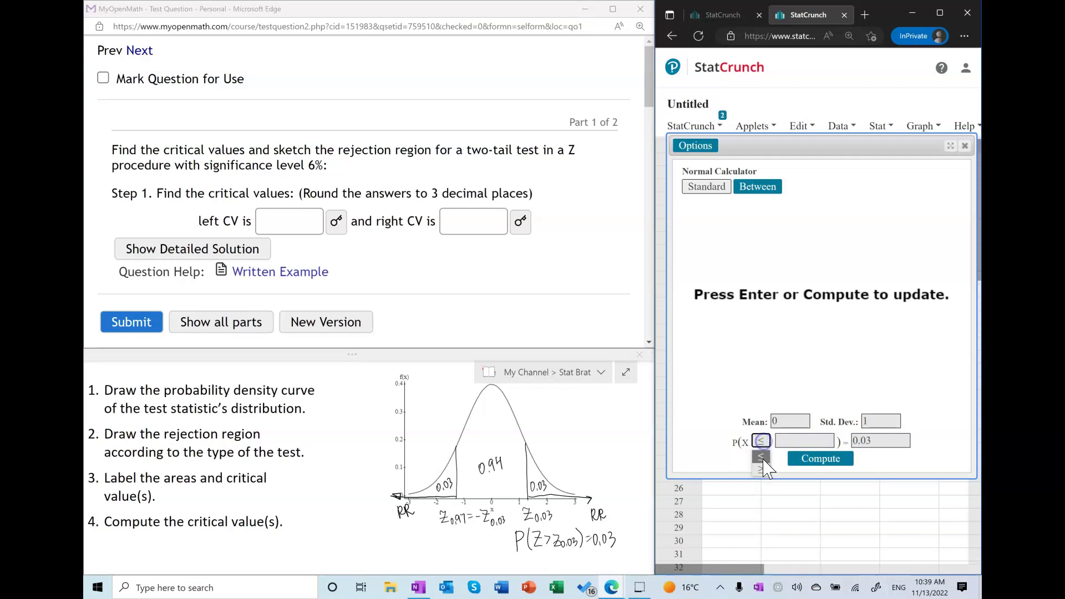
{"action": "left_click", "coordinate": [762, 466]}
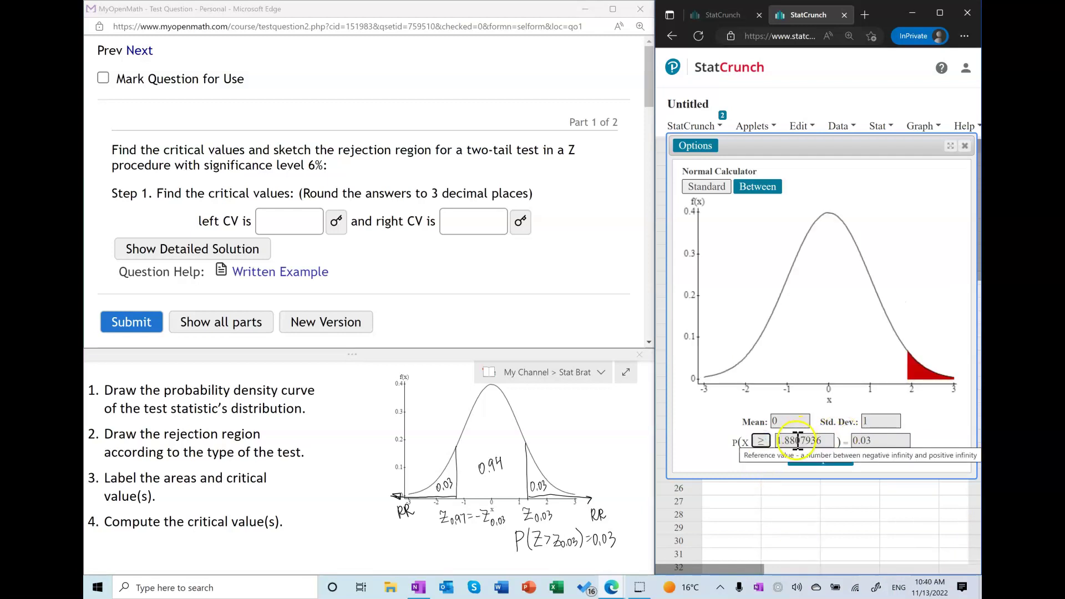
{"action": "left_click", "coordinate": [459, 219]}
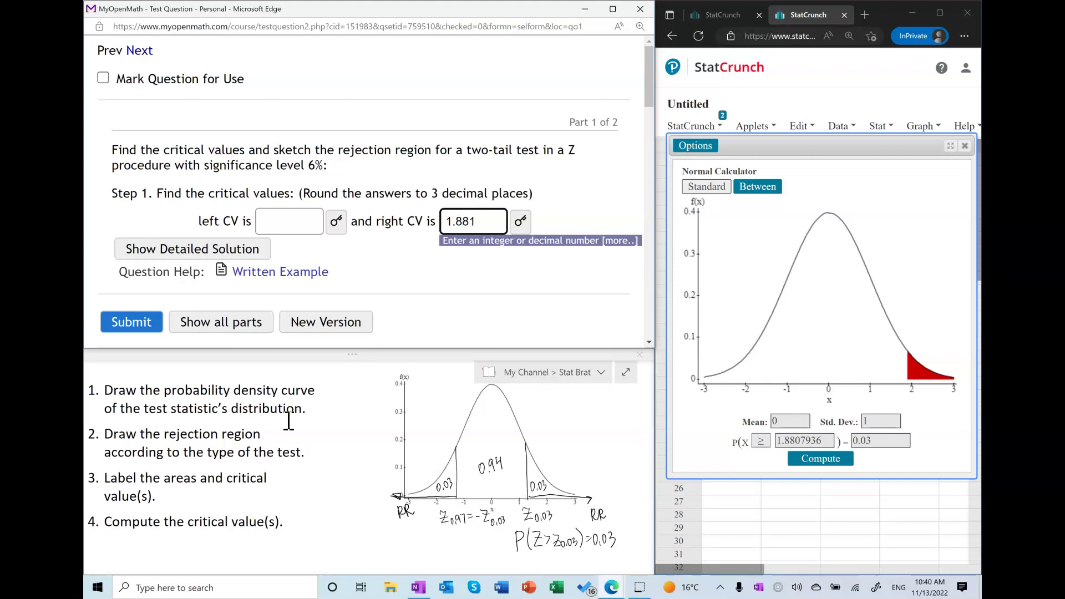
{"action": "left_click_drag", "start_coordinate": [399, 539], "coordinate": [399, 556]}
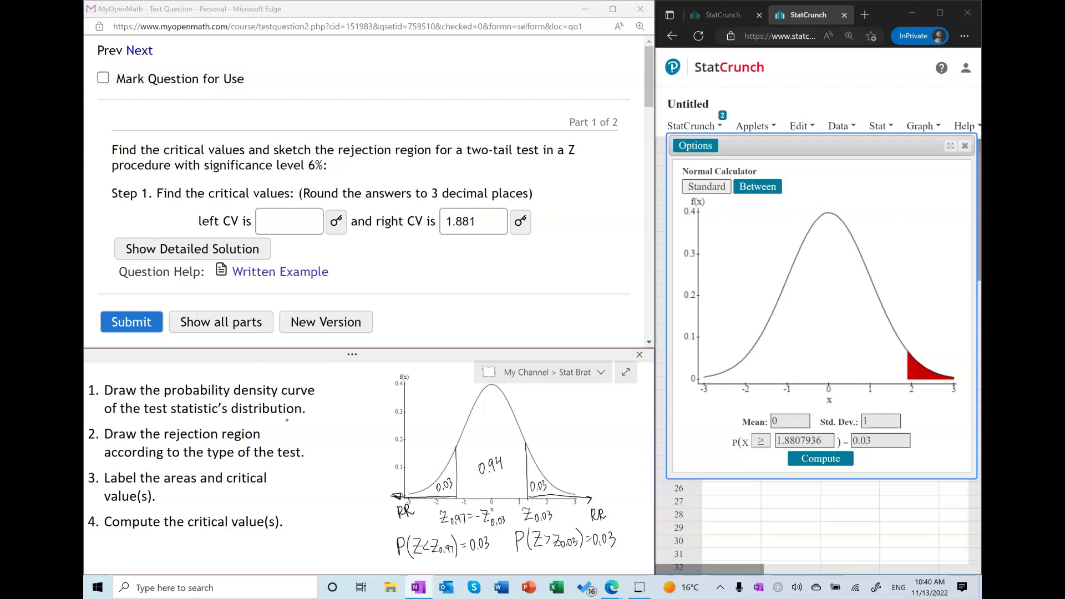
Compute P(X ≤ x) = 0.03 for x = -1.8807936 and enter -1.881 as the left CV
{"action": "left_click", "coordinate": [852, 440]}
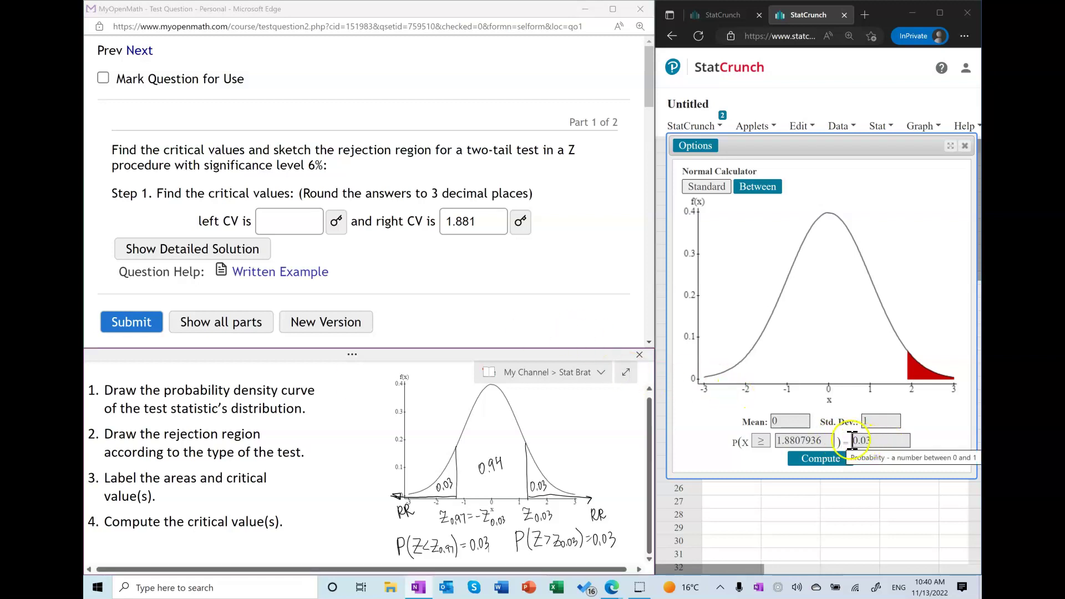
{"action": "left_click_drag", "start_coordinate": [834, 441], "coordinate": [727, 442]}
{"action": "key", "text": "BackSpace"}
{"action": "left_click", "coordinate": [764, 444]}
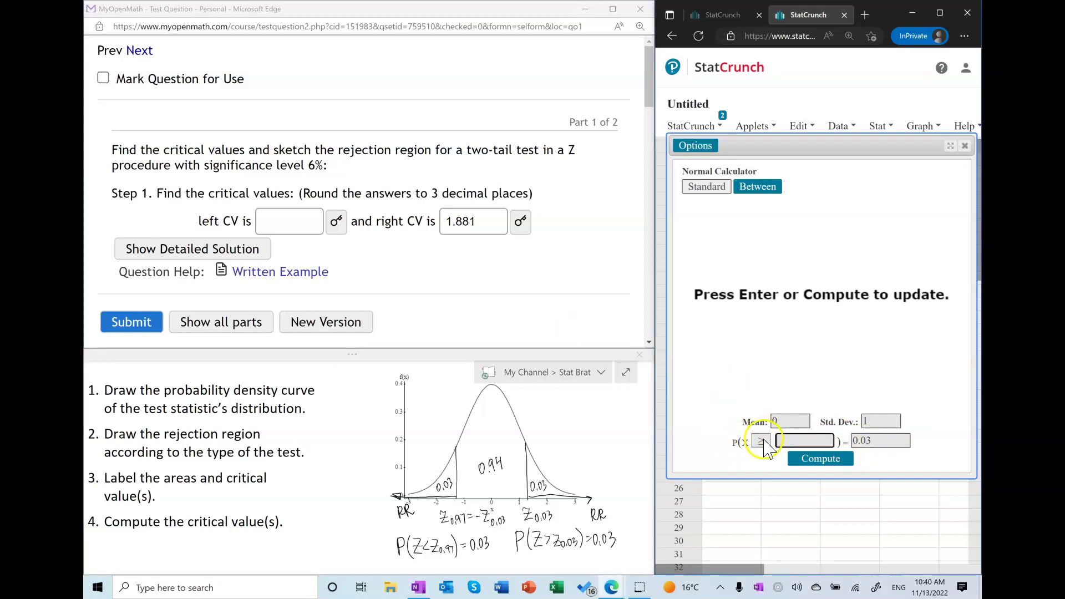
{"action": "left_click", "coordinate": [762, 456]}
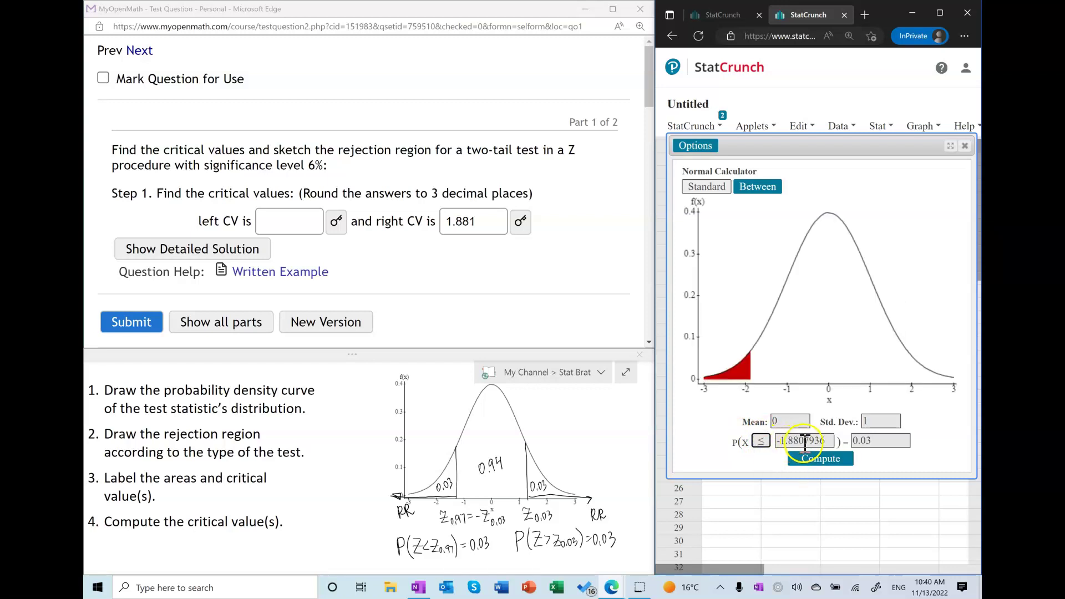
{"action": "left_click", "coordinate": [287, 222]}
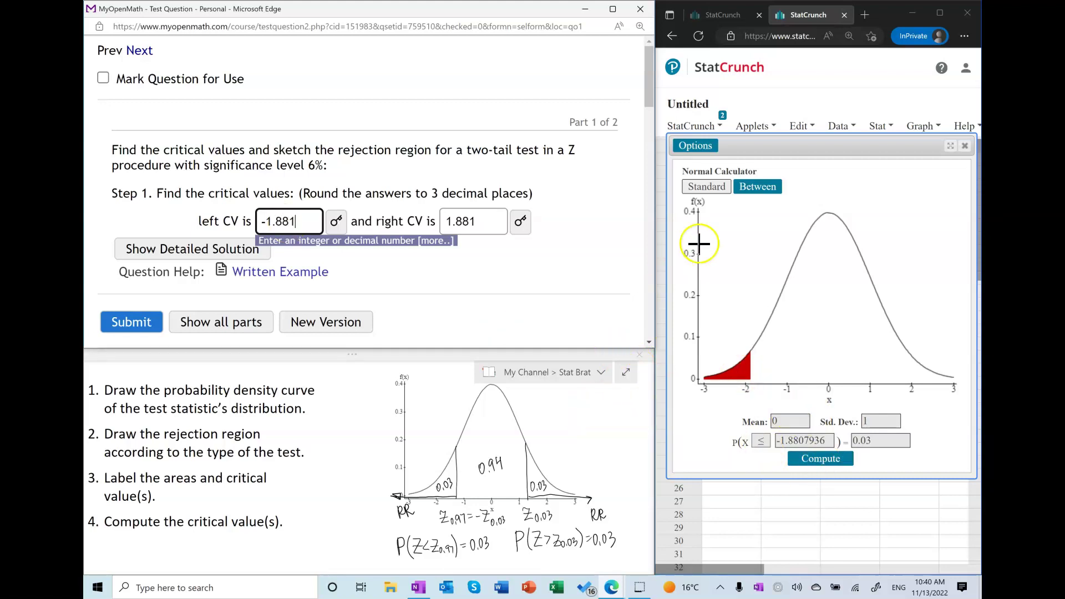
{"action": "left_click", "coordinate": [757, 189]}
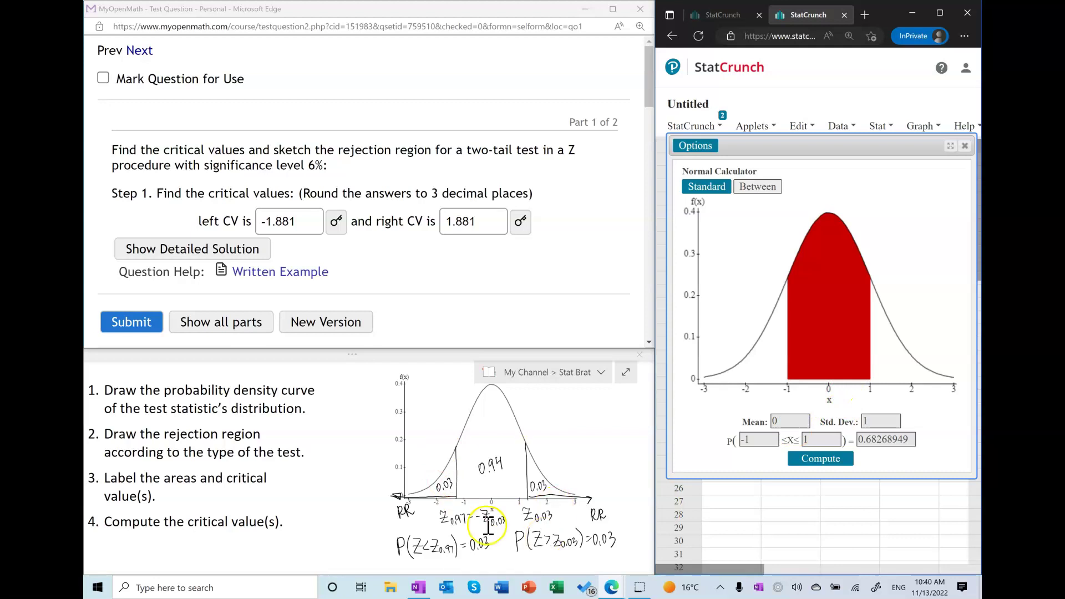
Compute the Between bounds for a central area of 0.94 in StatCrunch, giving ±1.8808
{"action": "double_click", "coordinate": [888, 439]}
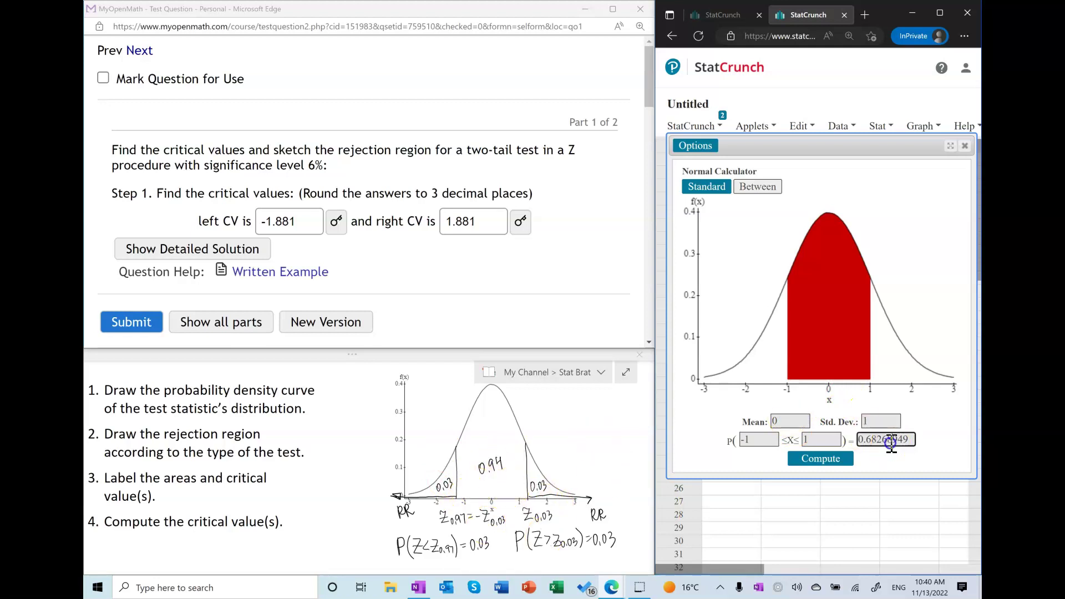
{"action": "type", "text": "0.94"}
{"action": "left_click", "coordinate": [825, 461]}
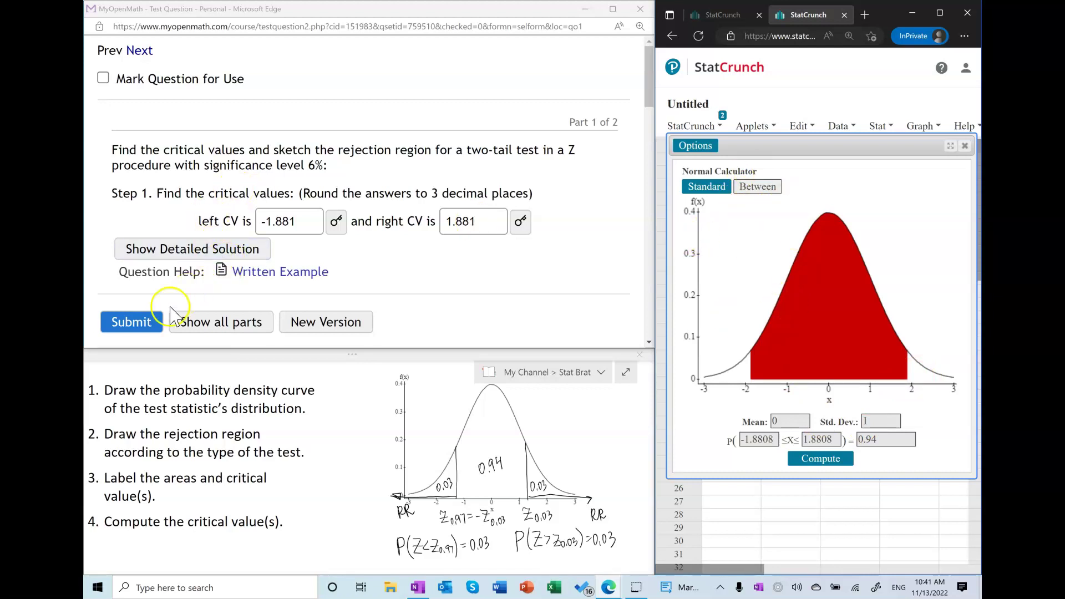
Submit both critical values and shade two tail regions beyond -1.9 and 1.9
{"action": "left_click", "coordinate": [143, 324]}
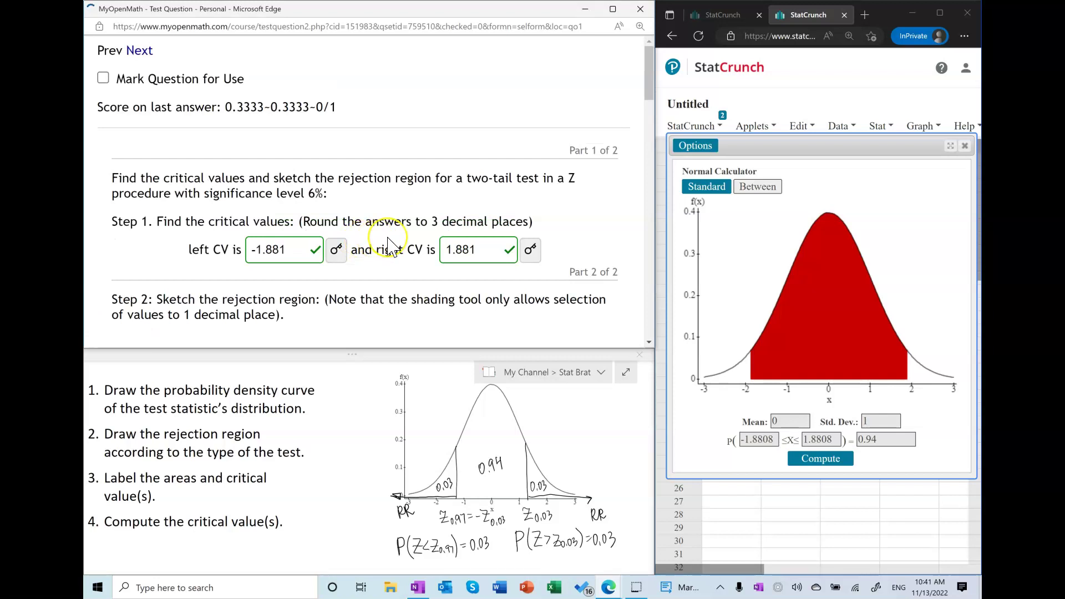
{"action": "scroll", "coordinate": [393, 246], "scroll_direction": "down", "scroll_amount": 3}
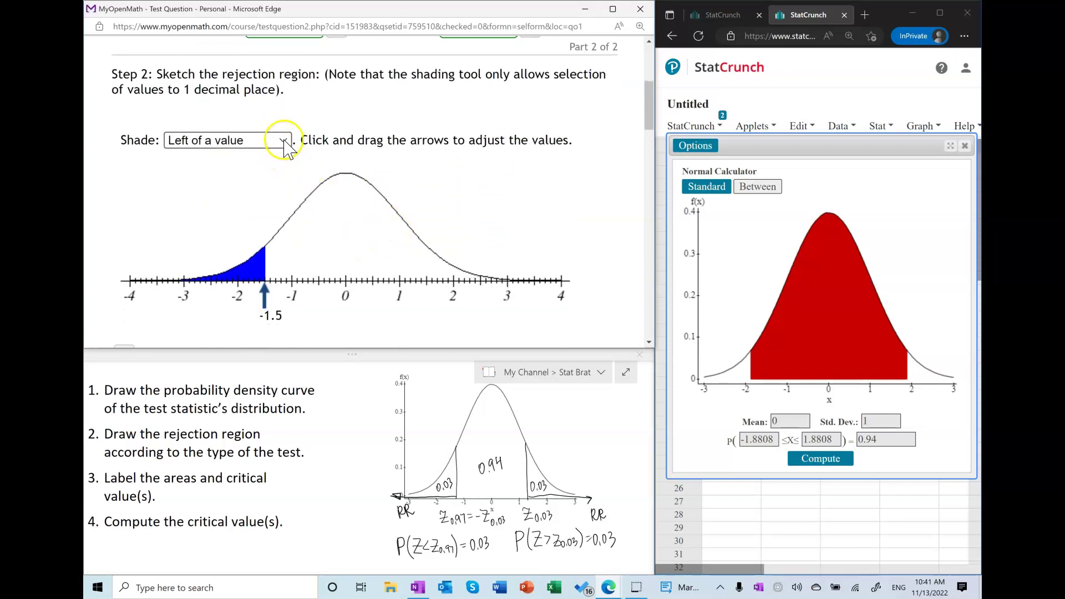
{"action": "left_click", "coordinate": [284, 140]}
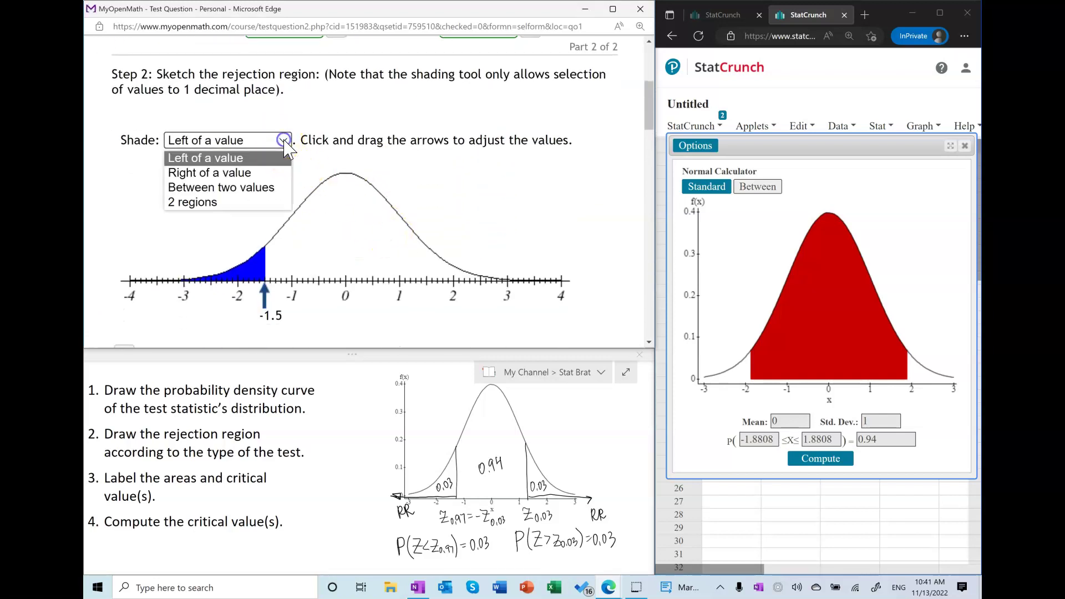
{"action": "left_click", "coordinate": [227, 203]}
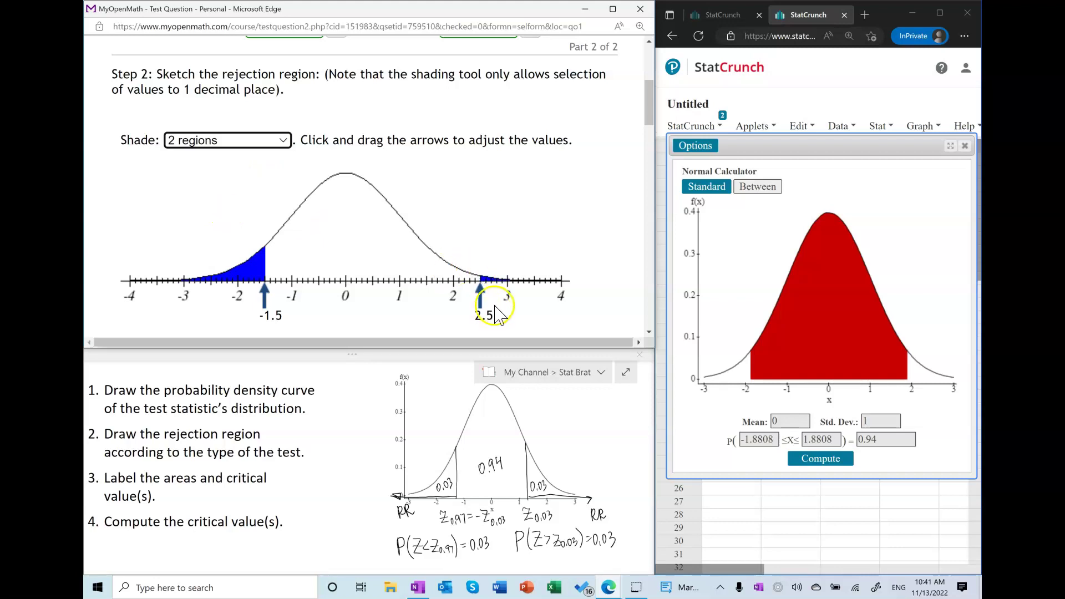
{"action": "left_click_drag", "start_coordinate": [478, 302], "coordinate": [448, 304]}
{"action": "left_click_drag", "start_coordinate": [268, 306], "coordinate": [244, 302]}
Submit the ±1.9 shading, show all parts, and load a new question version
{"action": "scroll", "coordinate": [333, 285], "scroll_direction": "down", "scroll_amount": 2}
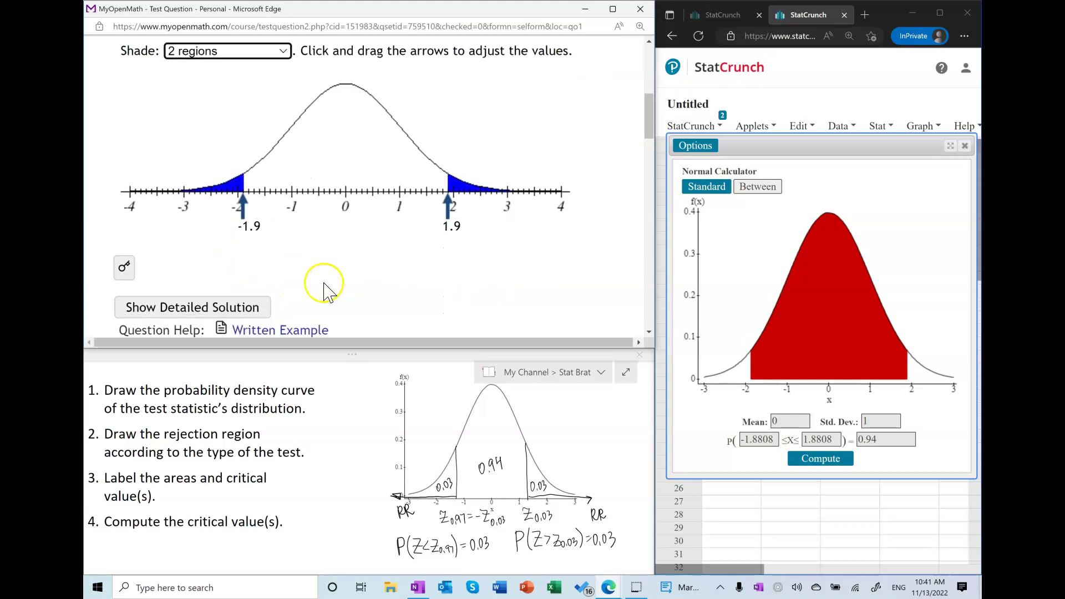
{"action": "scroll", "coordinate": [167, 284], "scroll_direction": "down", "scroll_amount": 2}
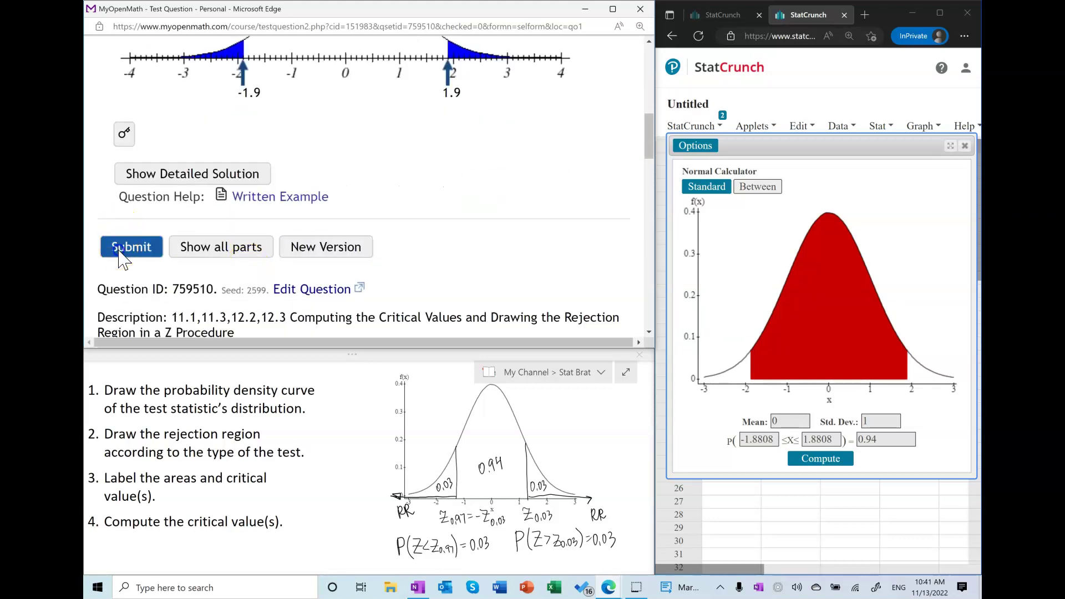
{"action": "left_click", "coordinate": [118, 249]}
{"action": "scroll", "coordinate": [427, 166], "scroll_direction": "down", "scroll_amount": 8}
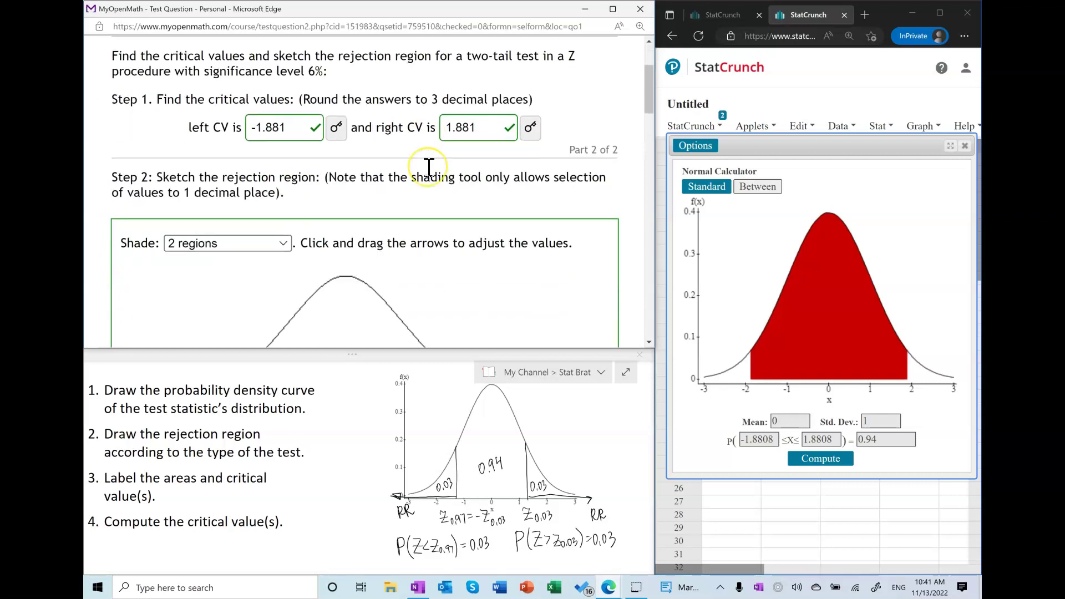
{"action": "left_click", "coordinate": [183, 294]}
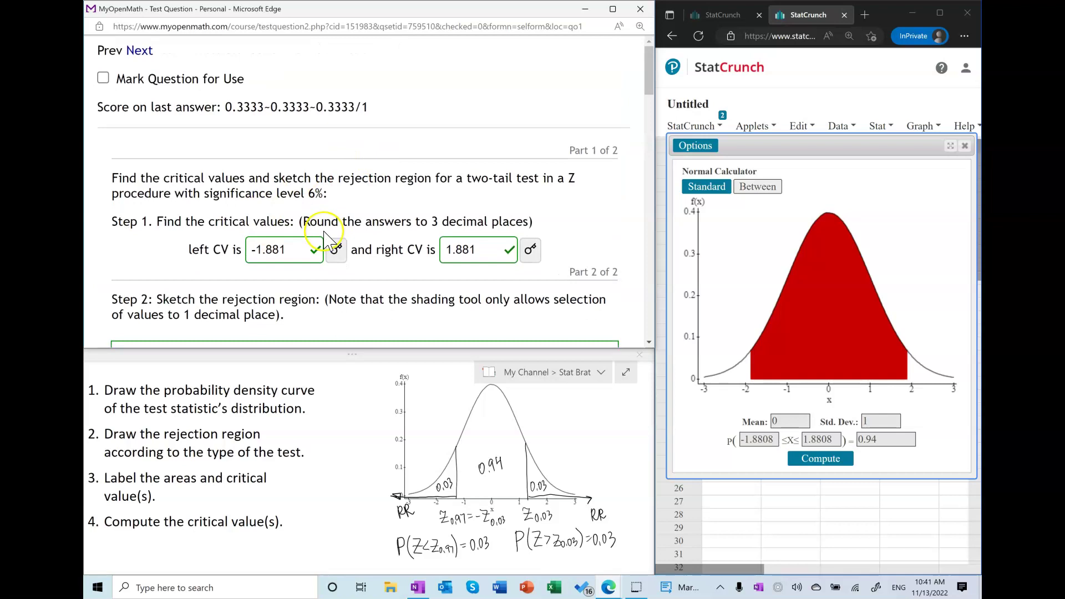
{"action": "scroll", "coordinate": [327, 238], "scroll_direction": "down", "scroll_amount": 8}
{"action": "left_click", "coordinate": [327, 307]}
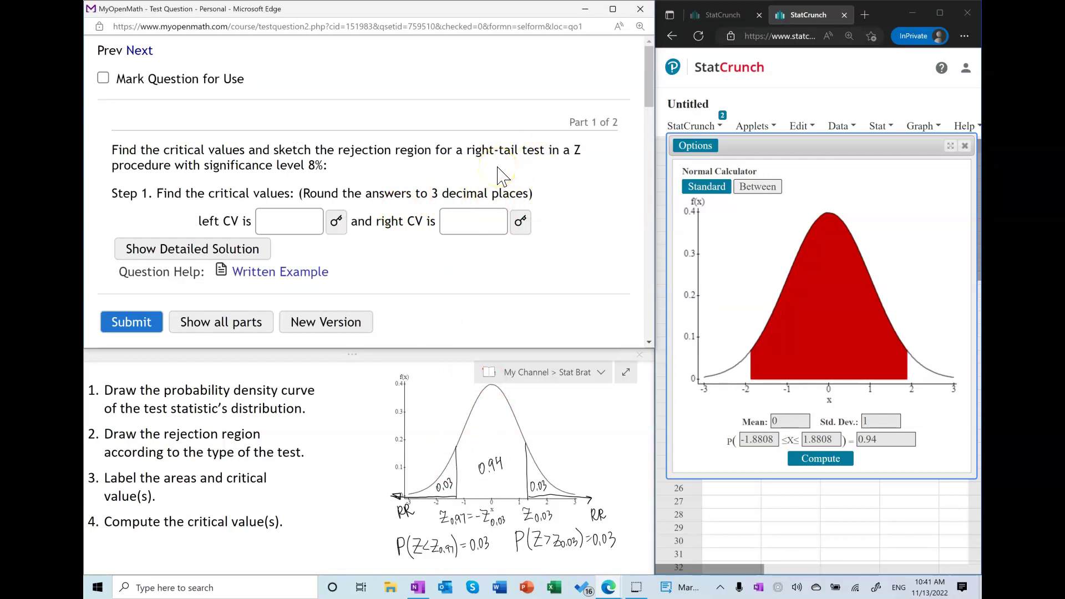
Enter DNE as the left critical value and compute the 0.08 right-tail cutoff 1.4050716 in StatCrunch
{"action": "left_click", "coordinate": [297, 224]}
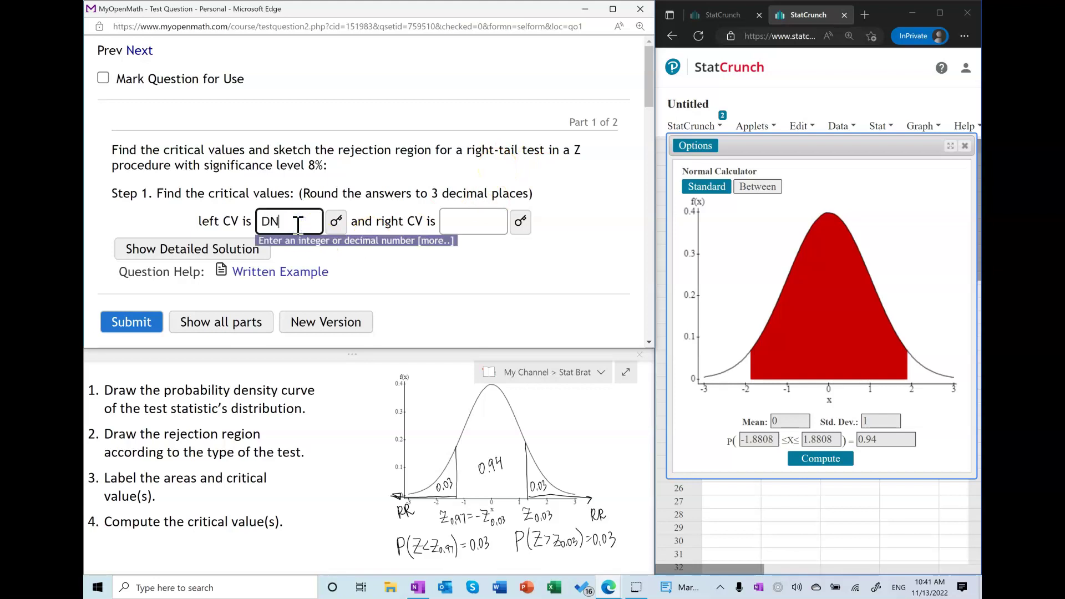
{"action": "left_click", "coordinate": [468, 221]}
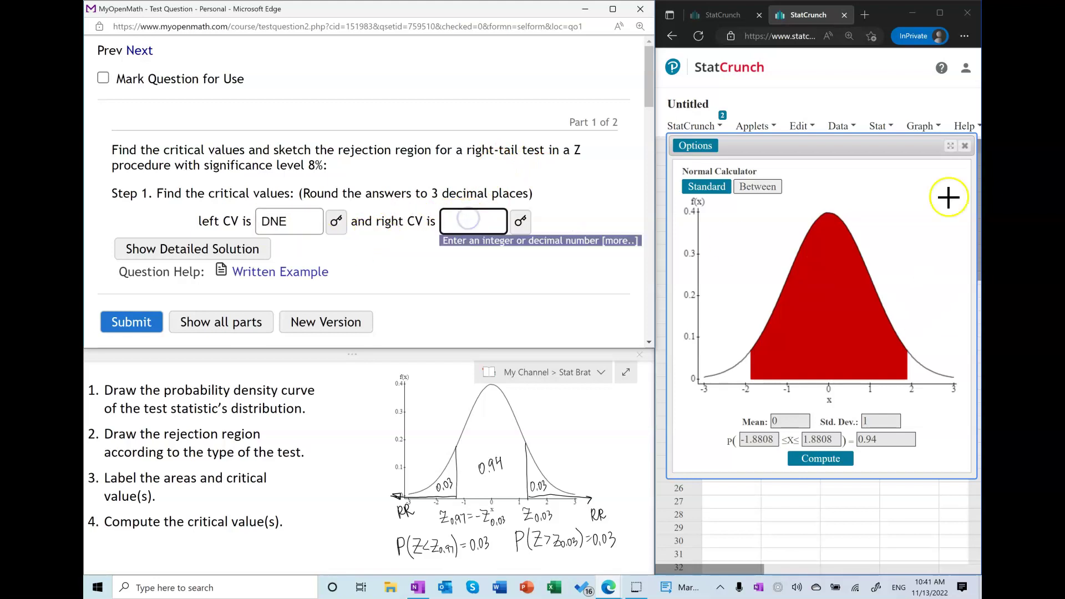
{"action": "left_click", "coordinate": [755, 190]}
{"action": "left_click", "coordinate": [703, 188]}
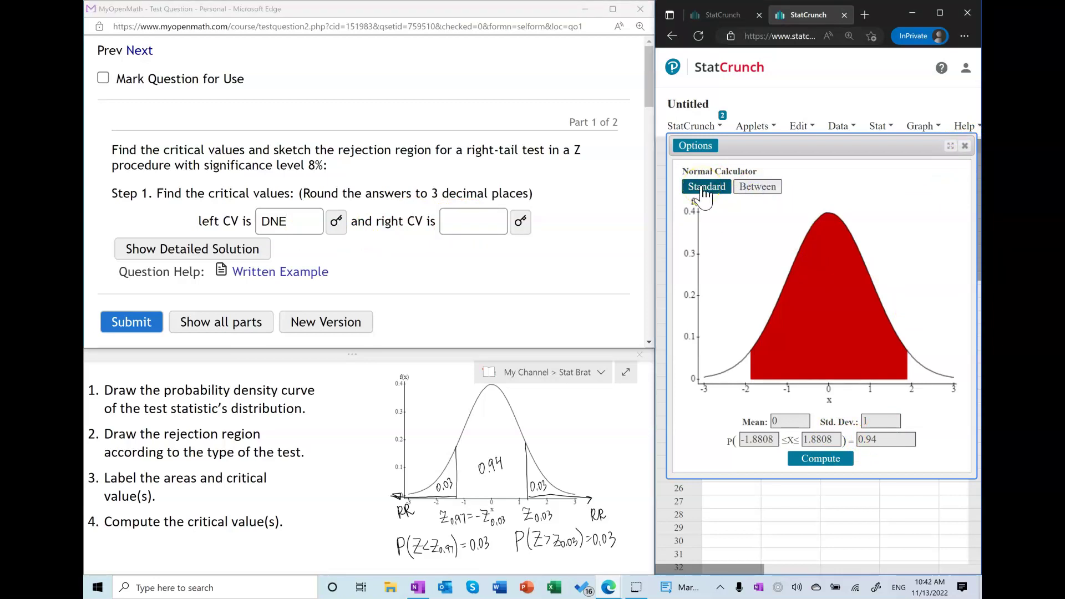
{"action": "left_click", "coordinate": [703, 189]}
{"action": "double_click", "coordinate": [874, 441]}
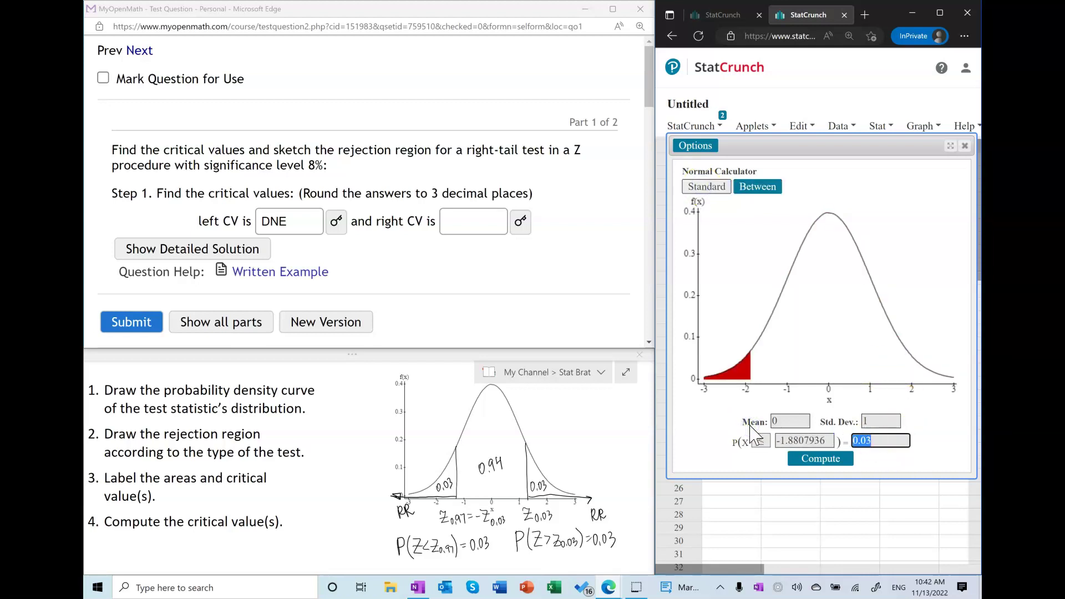
{"action": "type", "text": "0.0"}
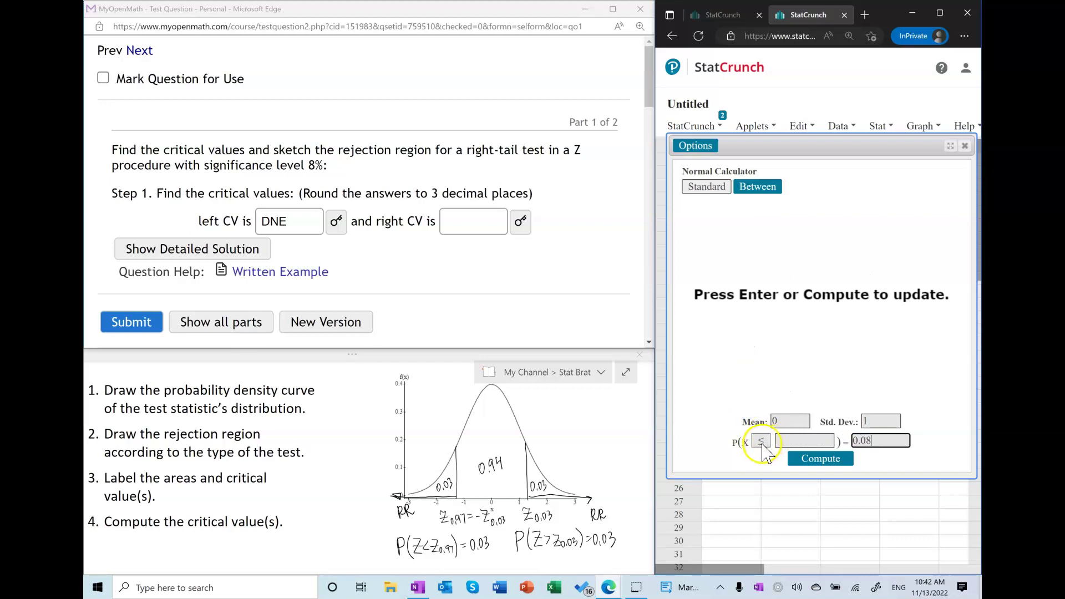
{"action": "left_click", "coordinate": [762, 442]}
{"action": "left_click", "coordinate": [762, 441]}
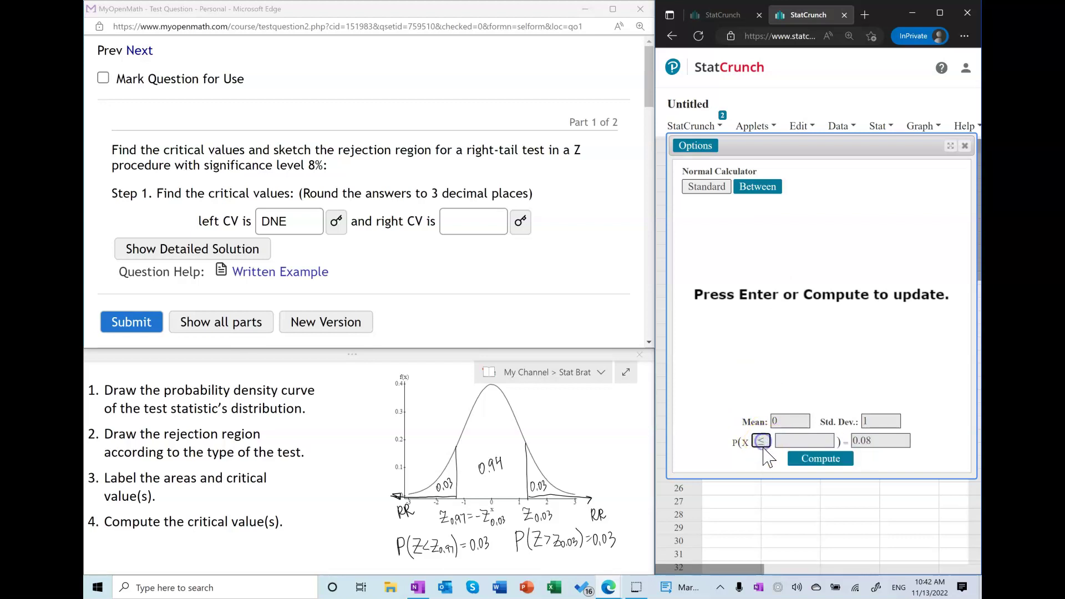
{"action": "left_click", "coordinate": [762, 470]}
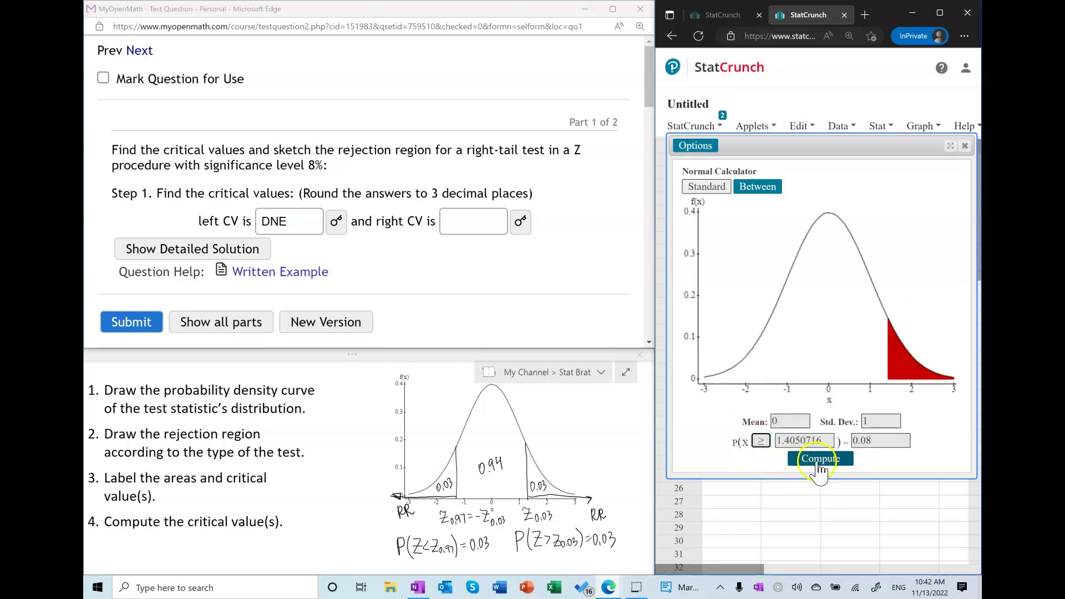
Copy 1.405 into the right critical value box and submit the critical values
{"action": "left_click_drag", "start_coordinate": [801, 441], "coordinate": [742, 438]}
{"action": "key", "text": "ctrl+c"}
{"action": "left_click", "coordinate": [473, 221]}
{"action": "key", "text": "ctrl+v"}
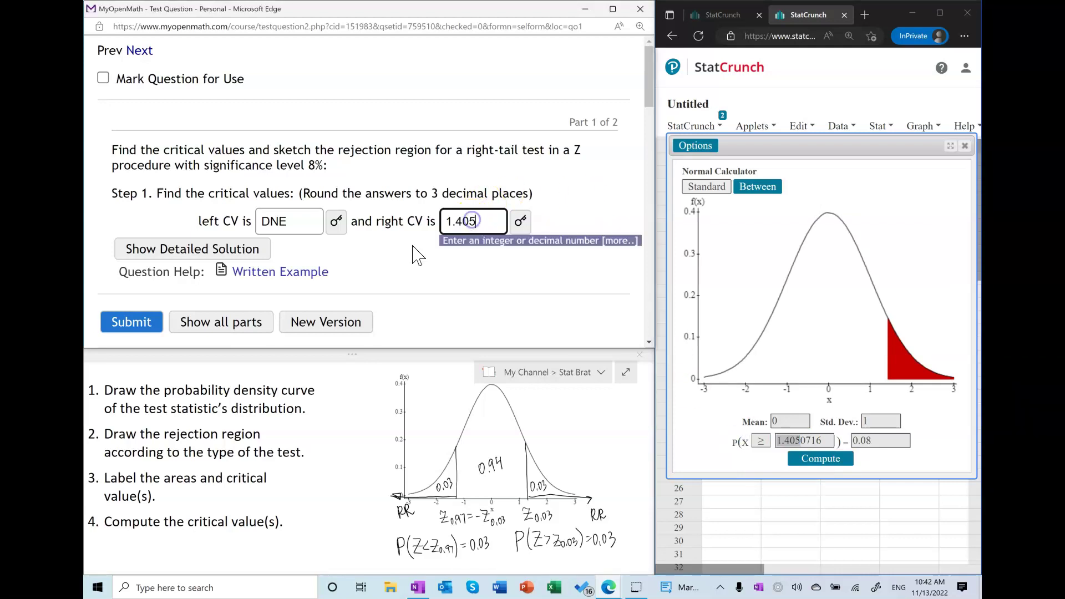
{"action": "left_click", "coordinate": [131, 322]}
Shade the region right of 1.4, submit it, and load a new version
{"action": "scroll", "coordinate": [298, 256], "scroll_direction": "down", "scroll_amount": 5}
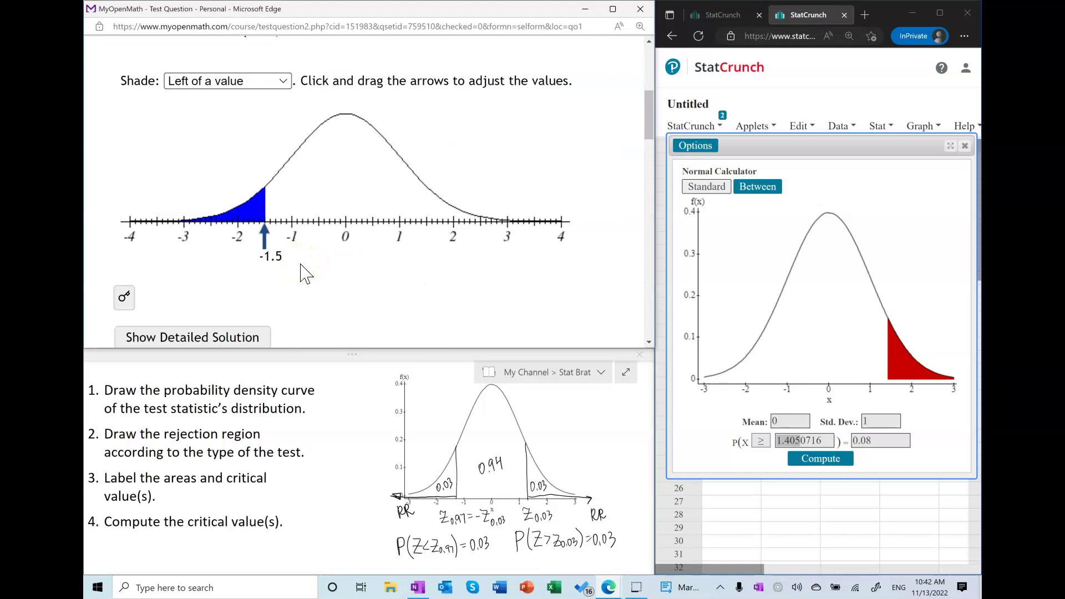
{"action": "scroll", "coordinate": [286, 151], "scroll_direction": "up", "scroll_amount": 1}
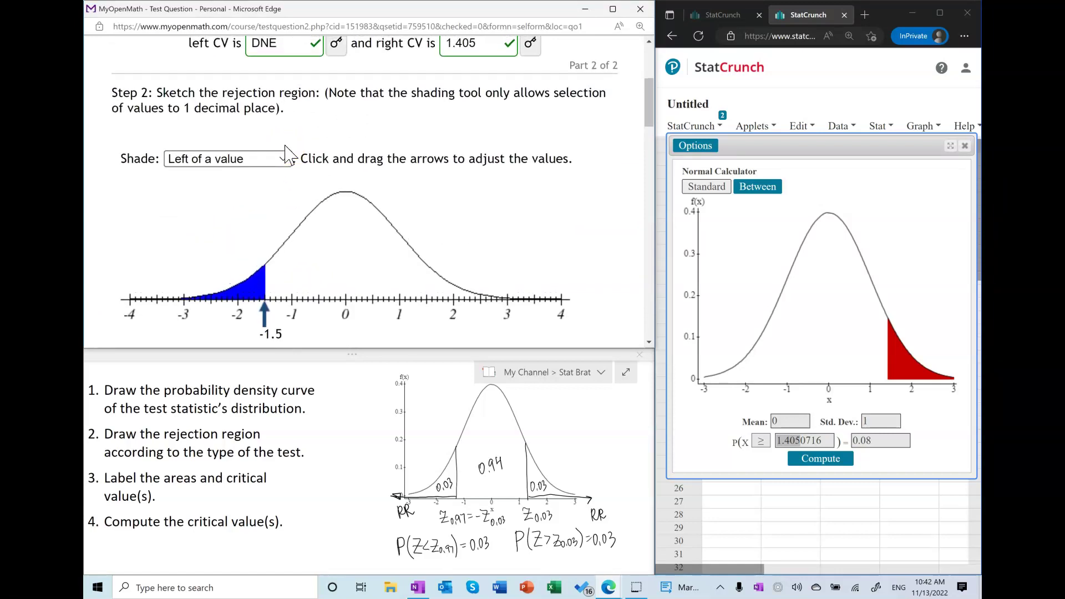
{"action": "left_click_drag", "start_coordinate": [265, 311], "coordinate": [427, 331]}
{"action": "left_click", "coordinate": [280, 160]}
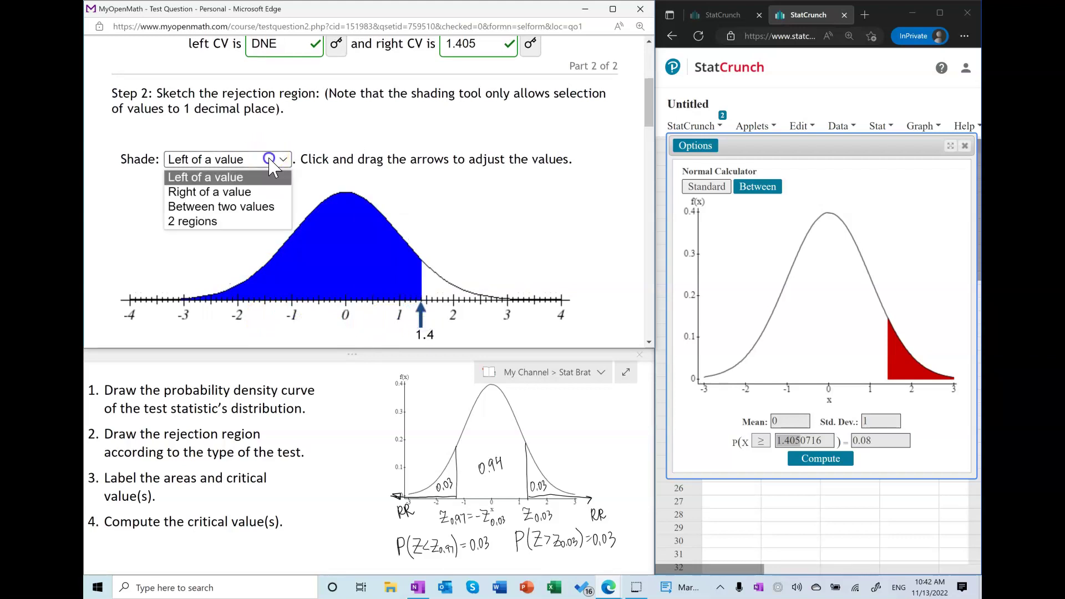
{"action": "left_click", "coordinate": [249, 194]}
{"action": "scroll", "coordinate": [337, 228], "scroll_direction": "down", "scroll_amount": 3}
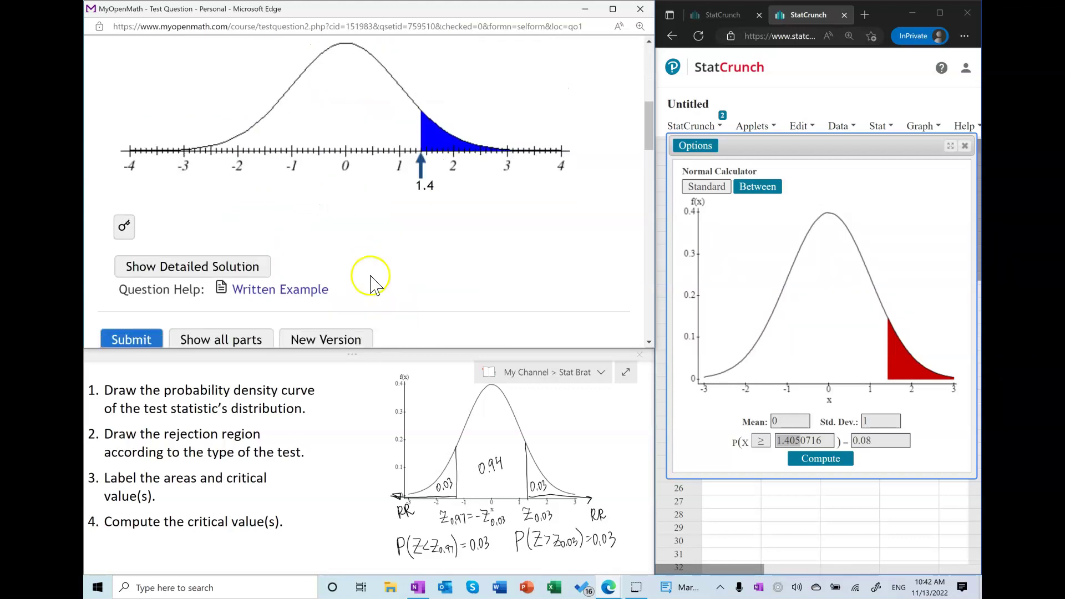
{"action": "left_click", "coordinate": [142, 340]}
{"action": "scroll", "coordinate": [427, 187], "scroll_direction": "down", "scroll_amount": 7}
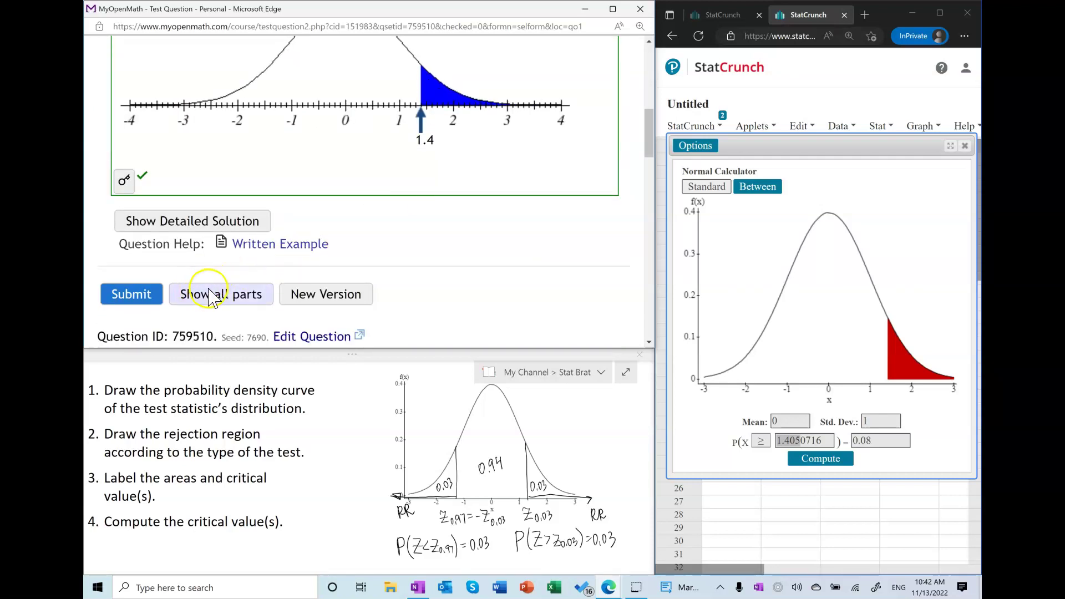
{"action": "left_click", "coordinate": [314, 294]}
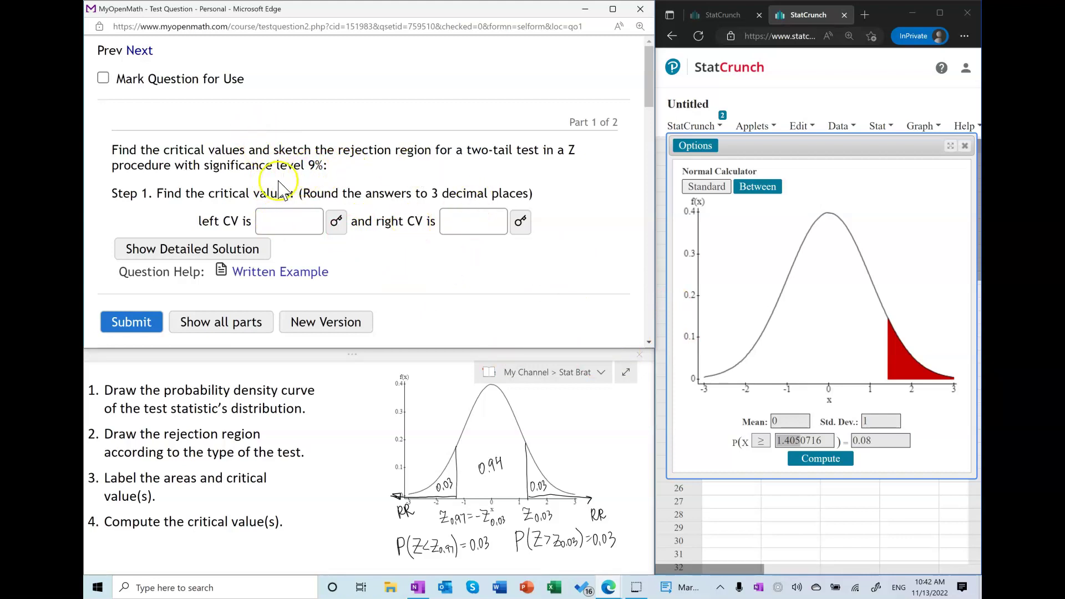
Compute the critical value for a 0.045 tail probability in StatCrunch
{"action": "double_click", "coordinate": [312, 165]}
{"action": "left_click", "coordinate": [879, 440]}
{"action": "type", "text": "0.045"}
{"action": "left_click", "coordinate": [804, 456]}
{"action": "left_click", "coordinate": [800, 440]}
{"action": "left_click_drag", "start_coordinate": [800, 439], "coordinate": [784, 441]}
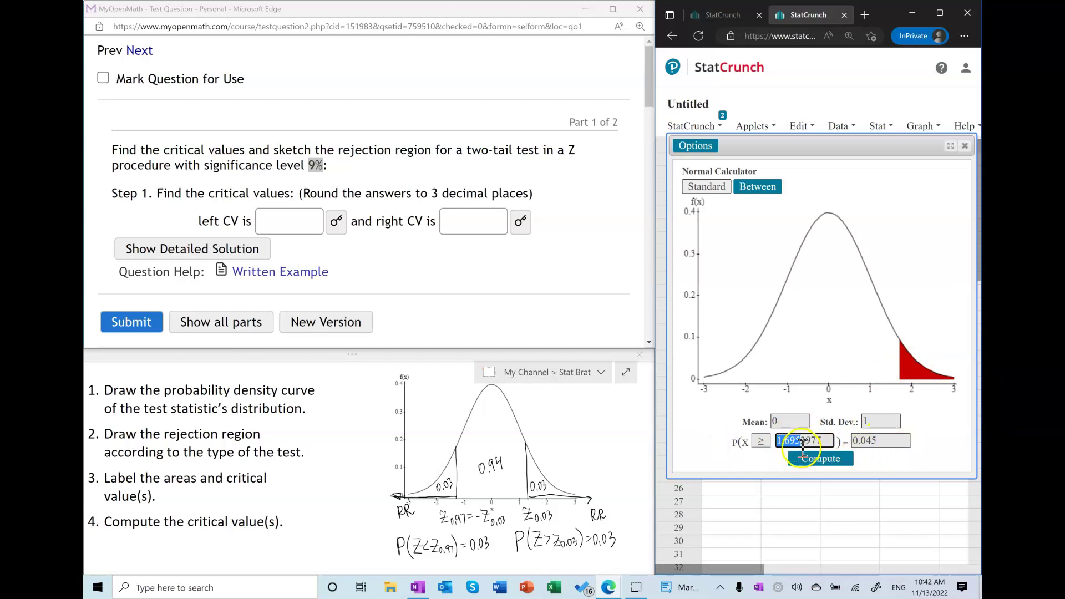
{"action": "left_click", "coordinate": [884, 441]}
{"action": "double_click", "coordinate": [829, 441]}
{"action": "key", "text": "BackSpace"}
Get the left-tail value and the Between bounds for a central 0.91 area, ±1.6954
{"action": "left_click", "coordinate": [761, 441]}
{"action": "left_click", "coordinate": [761, 458]}
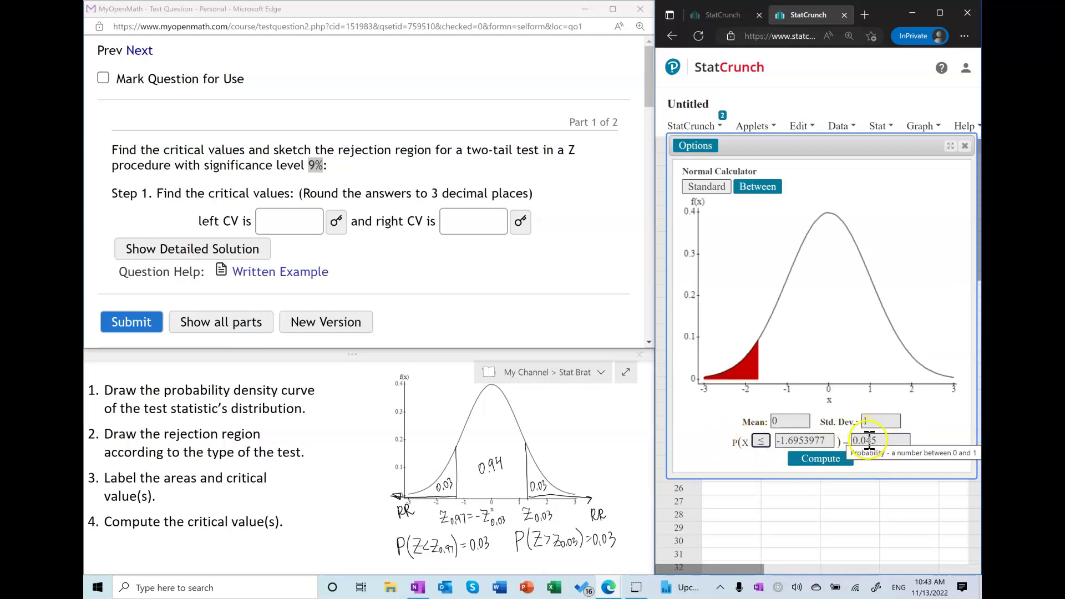
{"action": "left_click_drag", "start_coordinate": [830, 441], "coordinate": [751, 441]}
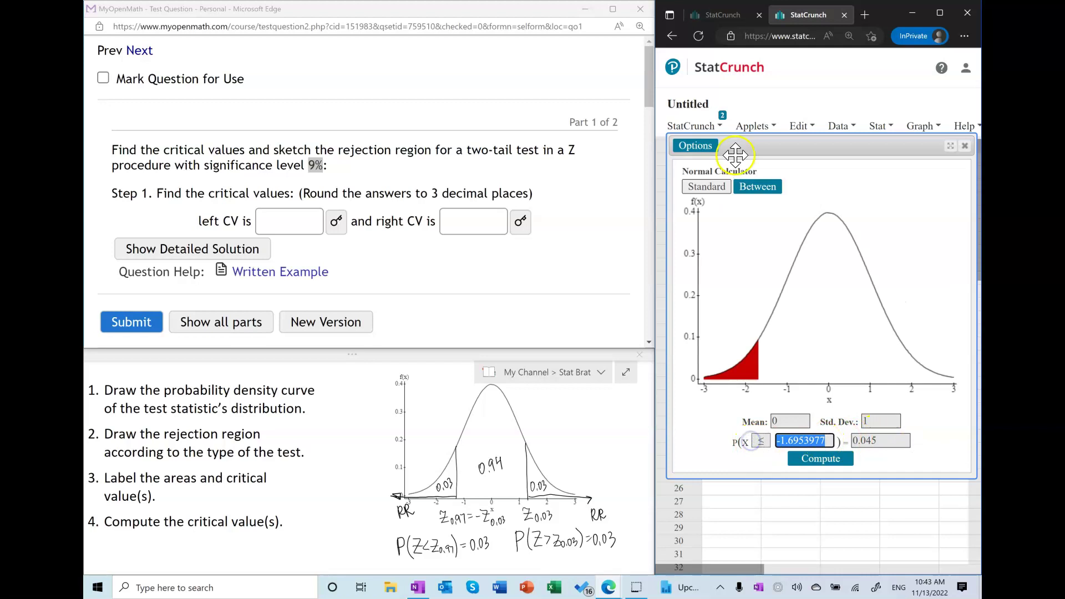
{"action": "left_click", "coordinate": [758, 186]}
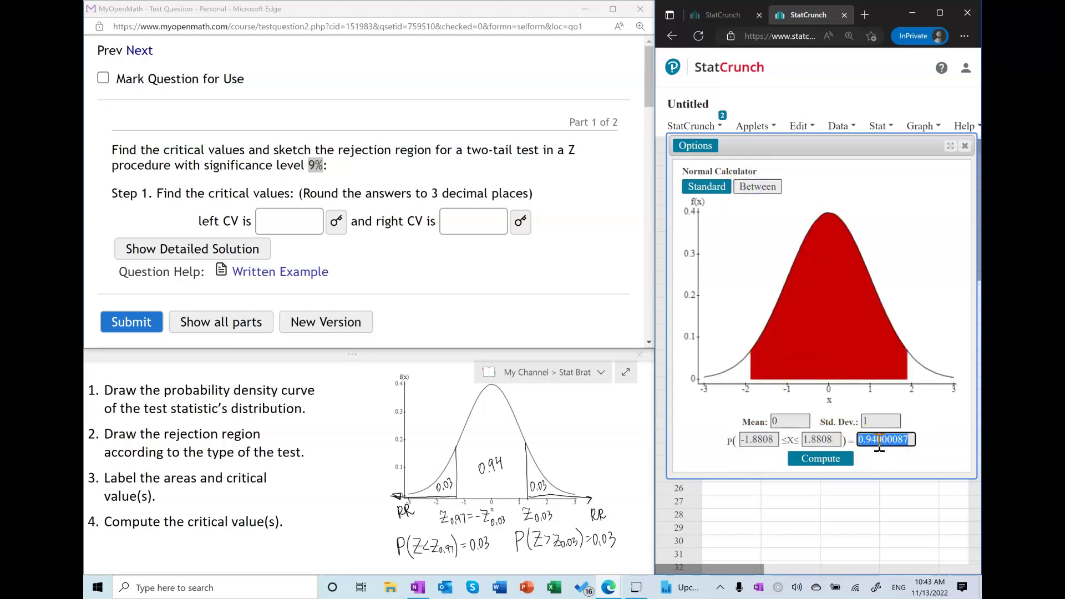
{"action": "type", "text": "0.91"}
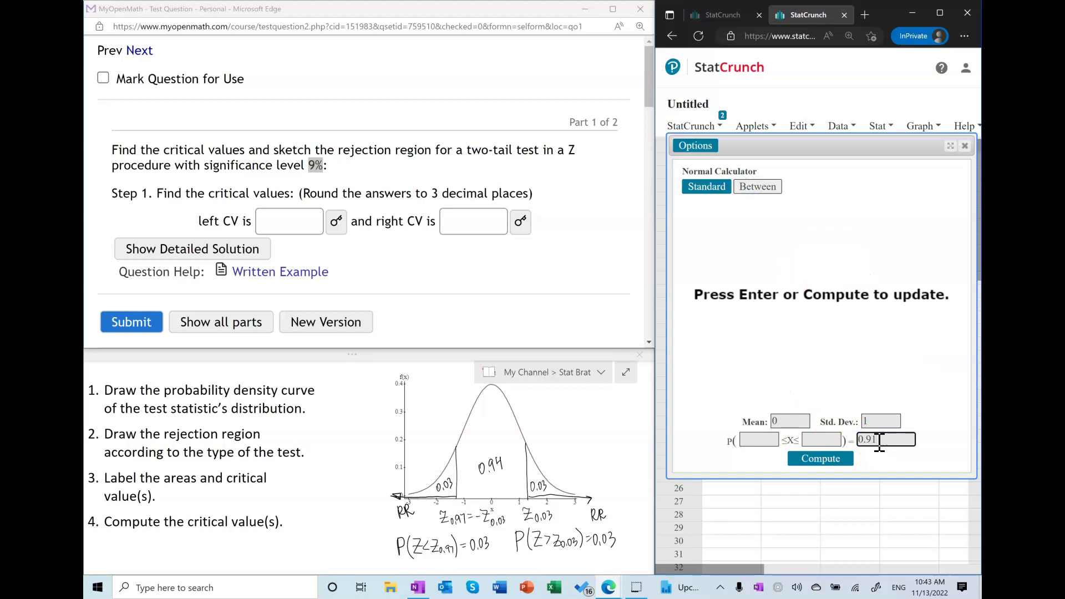
{"action": "left_click", "coordinate": [829, 459]}
{"action": "left_click", "coordinate": [828, 439]}
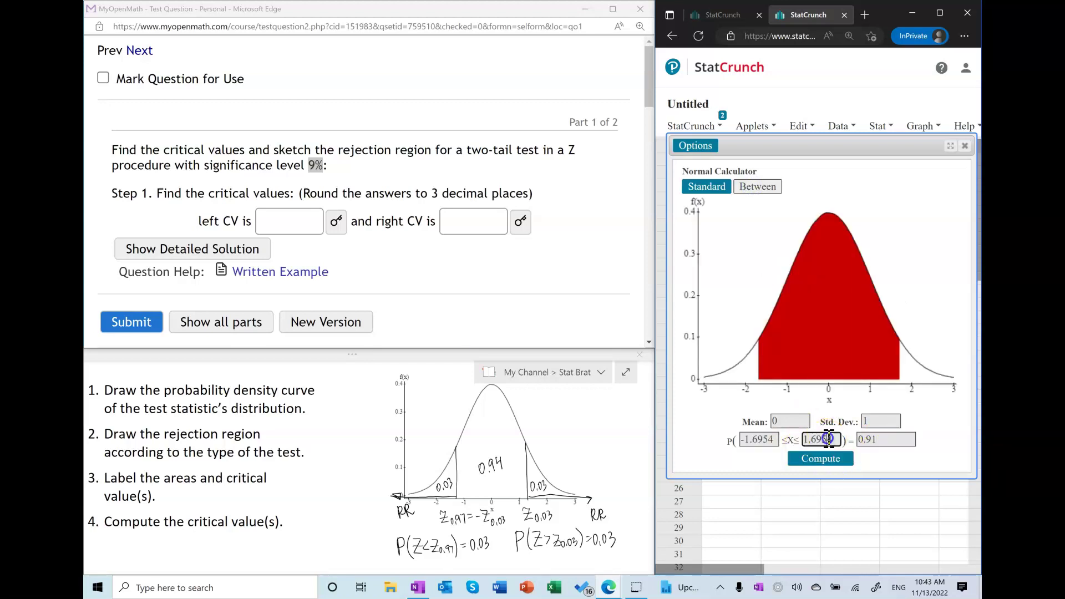
Enter -1.695 and 1.695 as the left and right critical values and submit
{"action": "left_click", "coordinate": [470, 226]}
{"action": "left_click", "coordinate": [281, 222]}
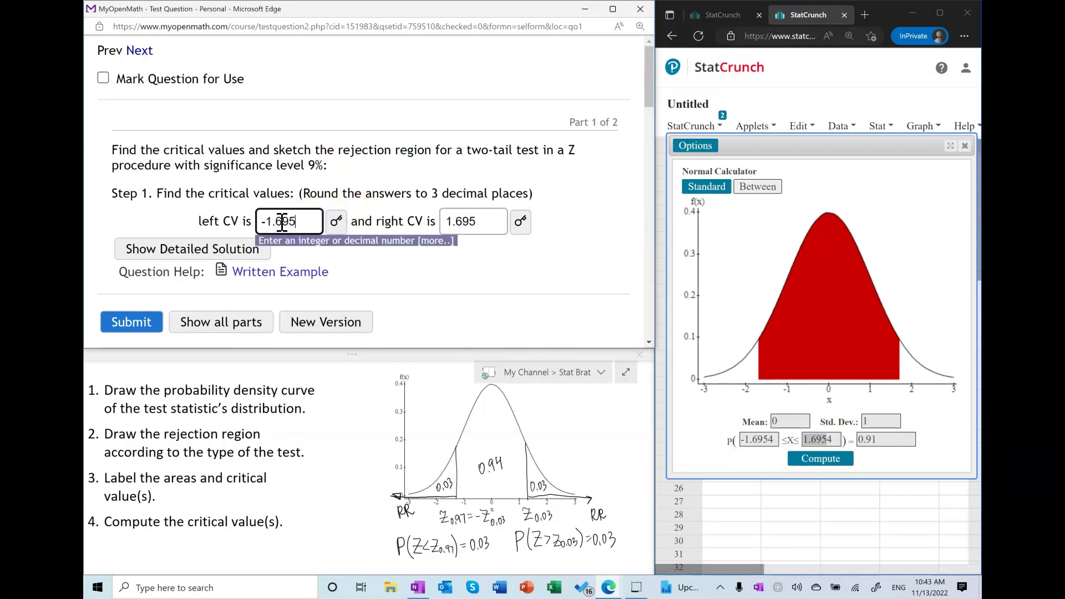
{"action": "left_click", "coordinate": [127, 322]}
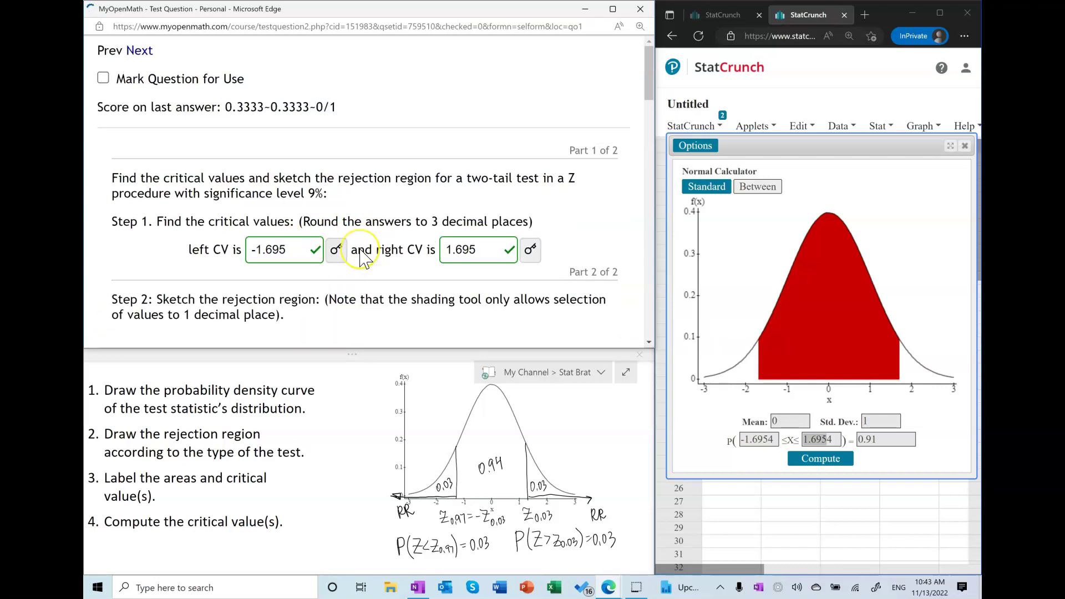
{"action": "scroll", "coordinate": [363, 258], "scroll_direction": "down", "scroll_amount": 3}
Shade two tail regions with boundaries at -1.7 and 1.7
{"action": "left_click", "coordinate": [276, 178]}
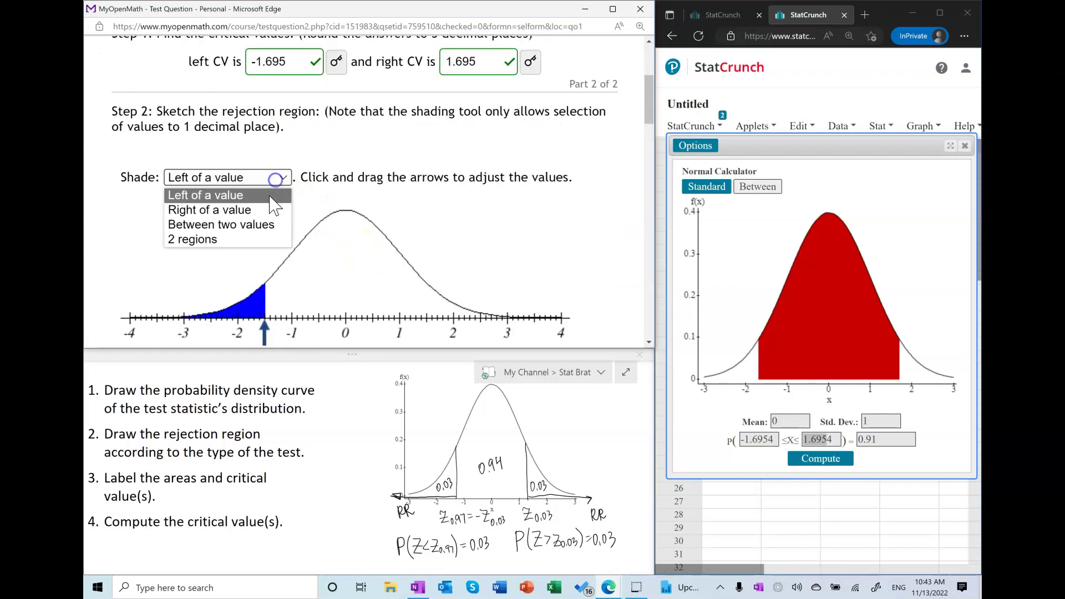
{"action": "left_click", "coordinate": [240, 240]}
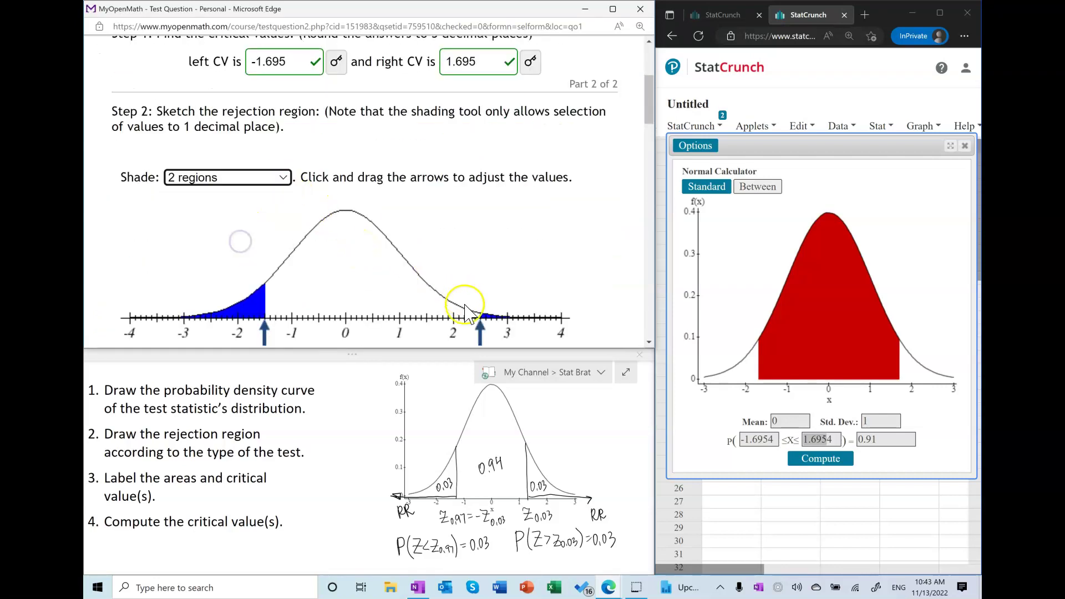
{"action": "left_click_drag", "start_coordinate": [482, 331], "coordinate": [433, 340]}
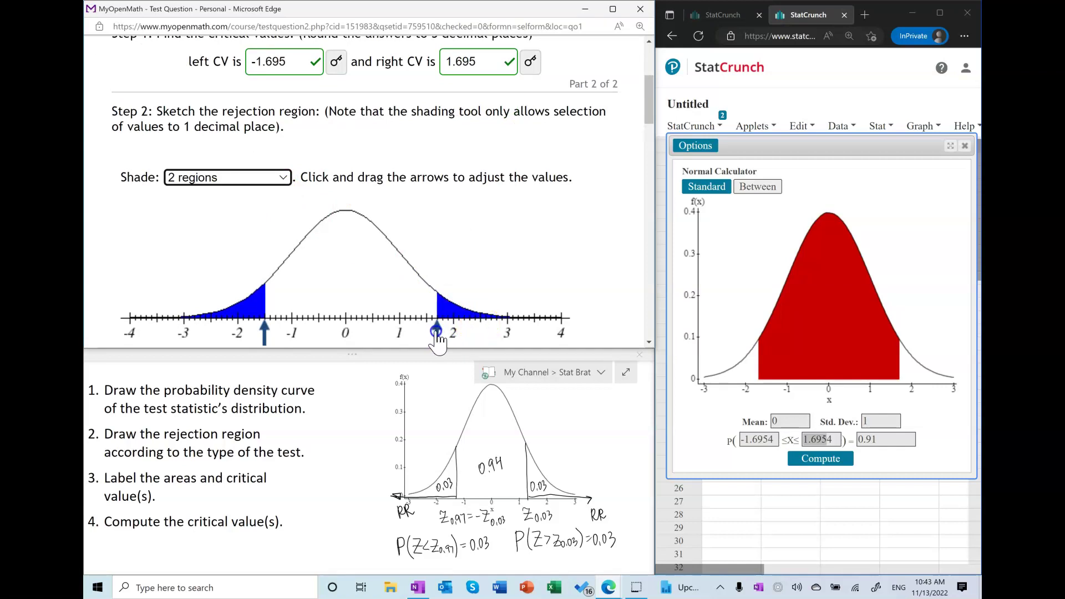
{"action": "left_click_drag", "start_coordinate": [265, 329], "coordinate": [262, 327]}
Check the worked solution, submit the ±1.7 shading, and load a new version
{"action": "scroll", "coordinate": [345, 311], "scroll_direction": "down", "scroll_amount": 2}
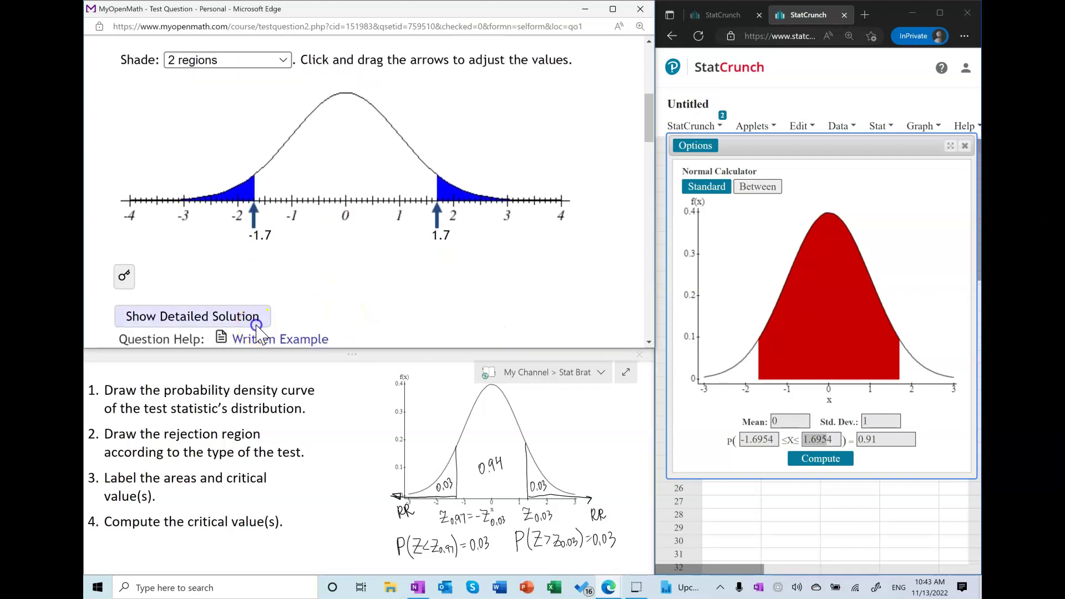
{"action": "left_click", "coordinate": [256, 324]}
{"action": "scroll", "coordinate": [256, 327], "scroll_direction": "down", "scroll_amount": 2}
{"action": "left_click", "coordinate": [256, 218]}
{"action": "left_click", "coordinate": [141, 286]}
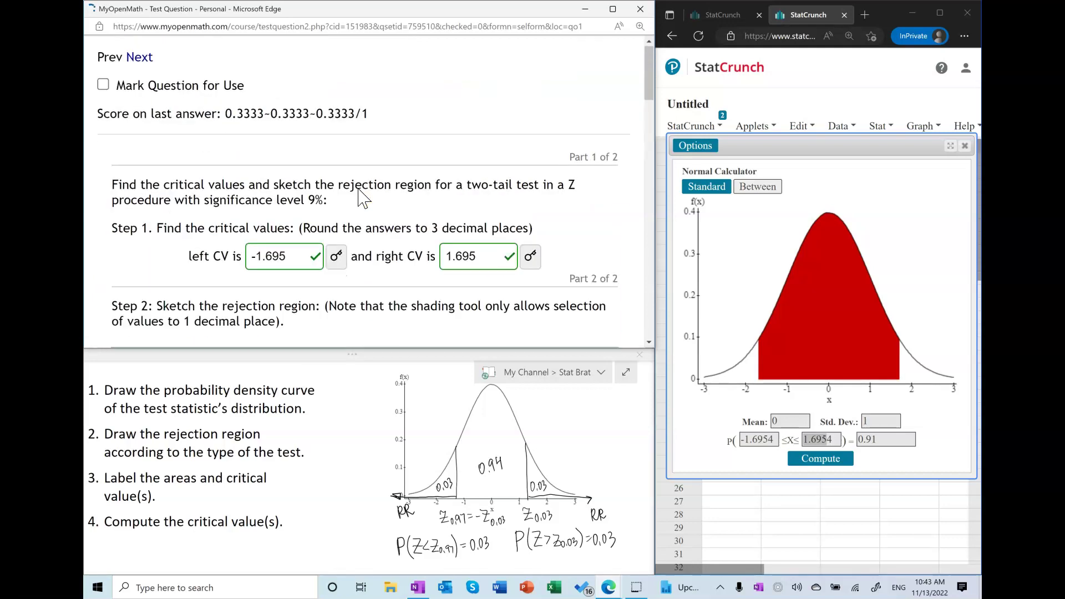
{"action": "scroll", "coordinate": [360, 198], "scroll_direction": "down", "scroll_amount": 5}
{"action": "scroll", "coordinate": [360, 198], "scroll_direction": "down", "scroll_amount": 2}
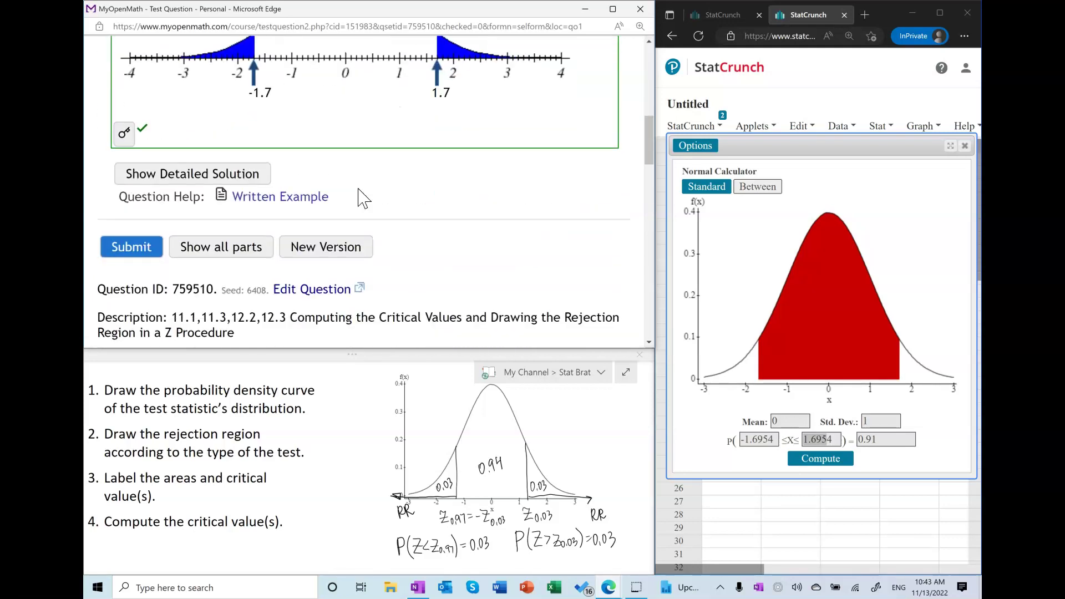
{"action": "left_click", "coordinate": [337, 246]}
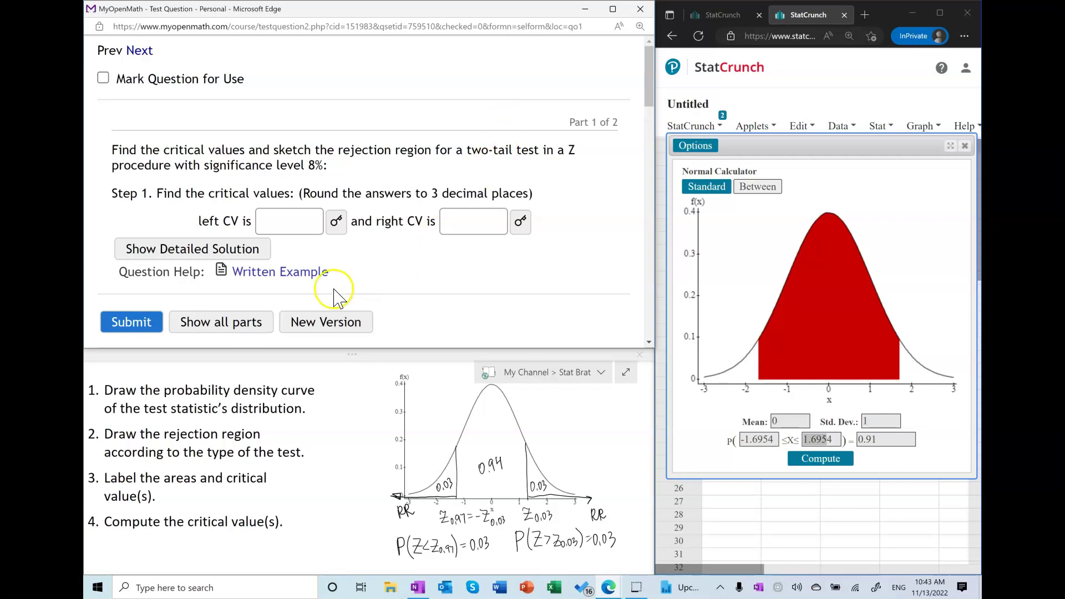
Load versions until a left-tail 4% test appears, then compute the 0.04 left-tail cutoff in StatCrunch
{"action": "left_click", "coordinate": [322, 328]}
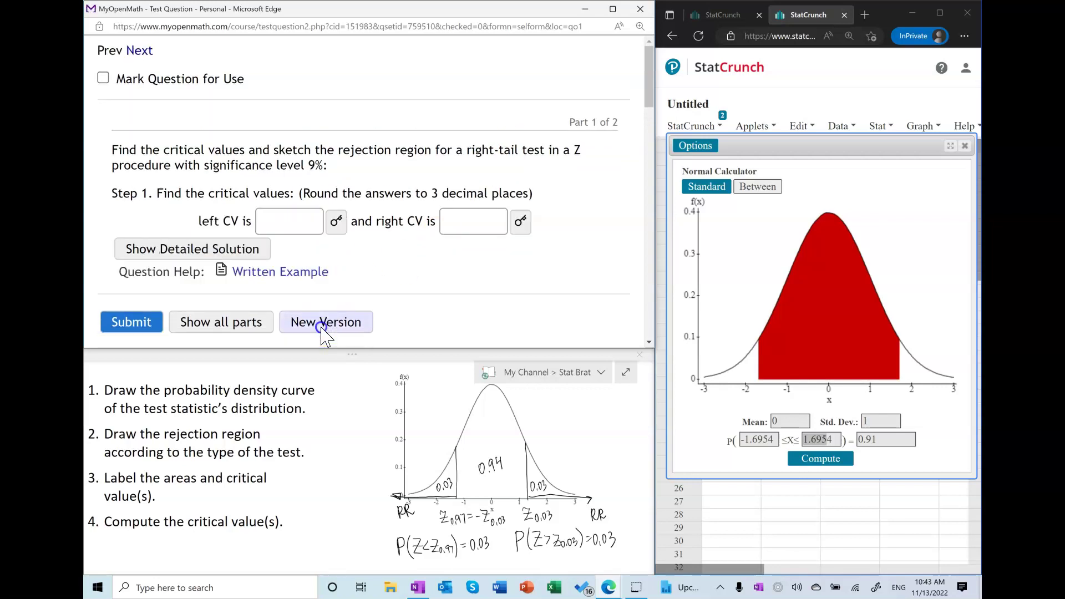
{"action": "left_click", "coordinate": [322, 327]}
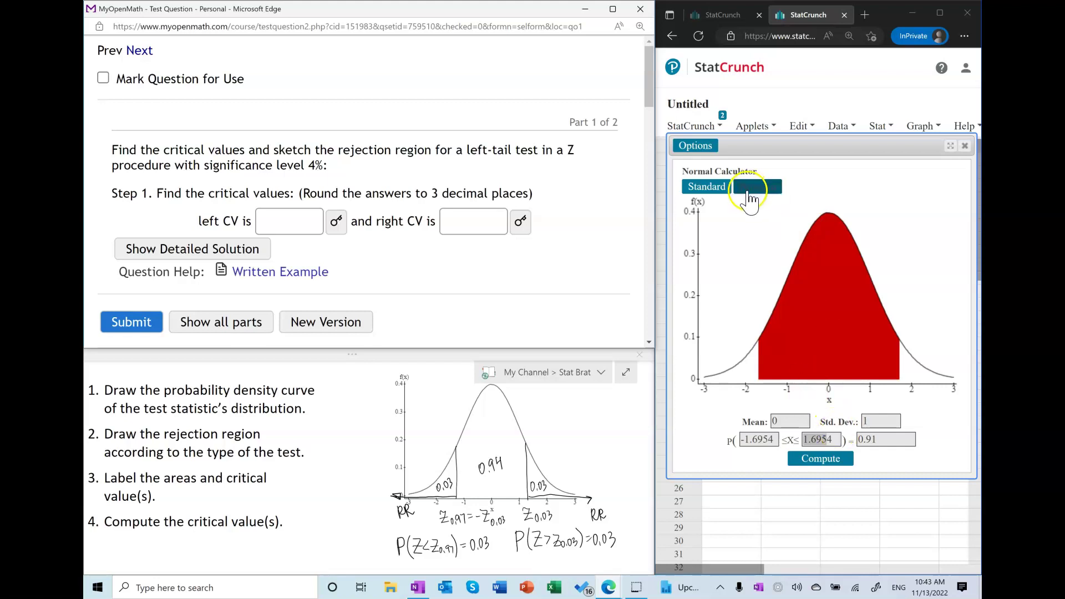
{"action": "left_click", "coordinate": [705, 187]}
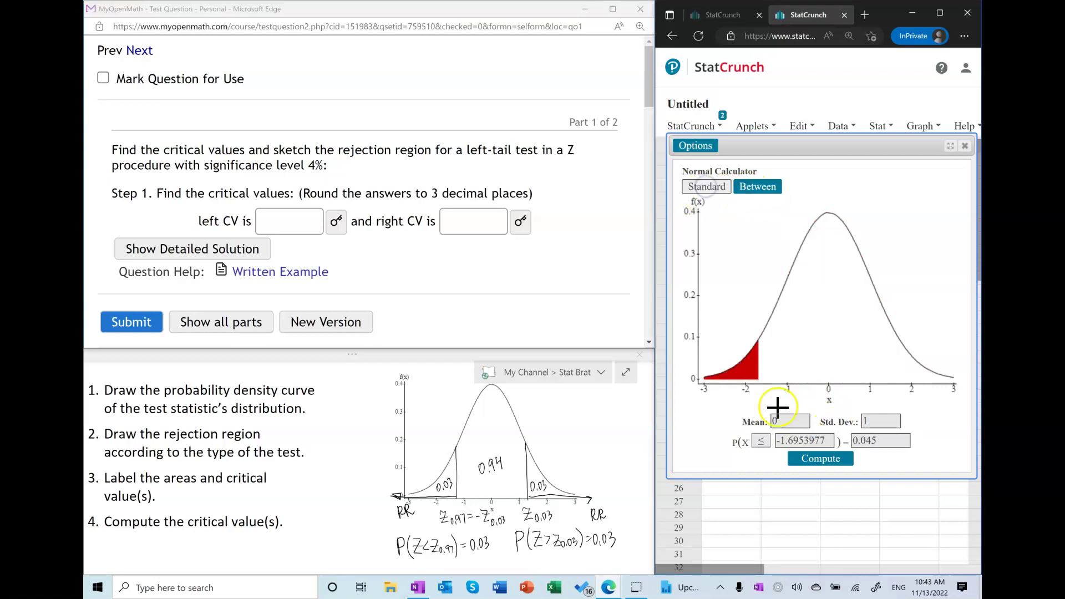
{"action": "left_click_drag", "start_coordinate": [894, 445], "coordinate": [840, 442]}
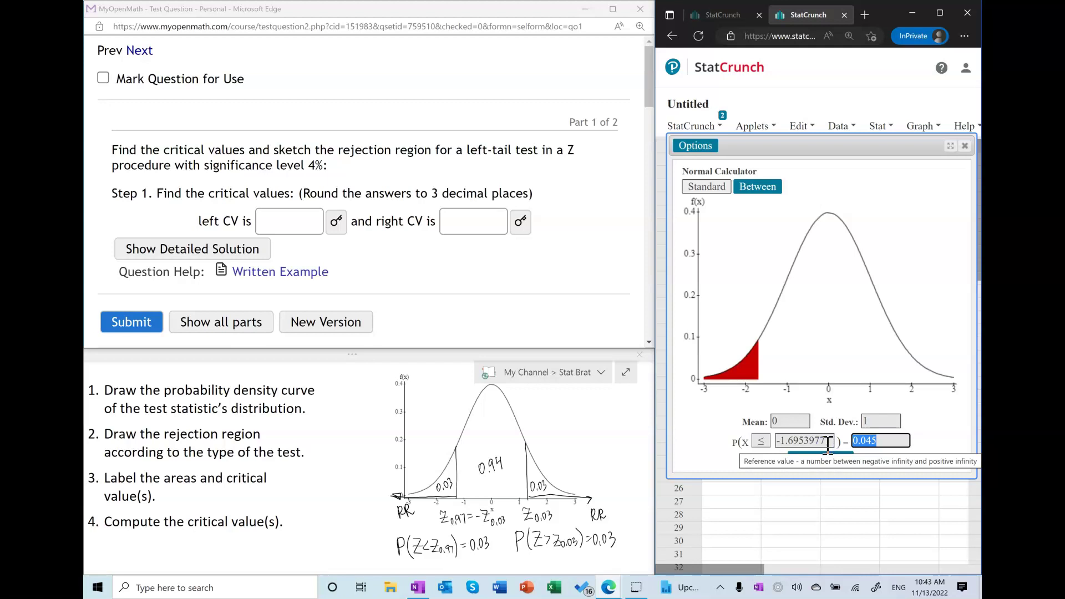
{"action": "type", "text": "0."}
{"action": "left_click", "coordinate": [822, 459]}
{"action": "left_click", "coordinate": [799, 422]}
Paste -1.751 as the left critical value, enter DNE on the right, and submit
{"action": "left_click_drag", "start_coordinate": [803, 440], "coordinate": [709, 428]}
{"action": "key", "text": "ctrl+c"}
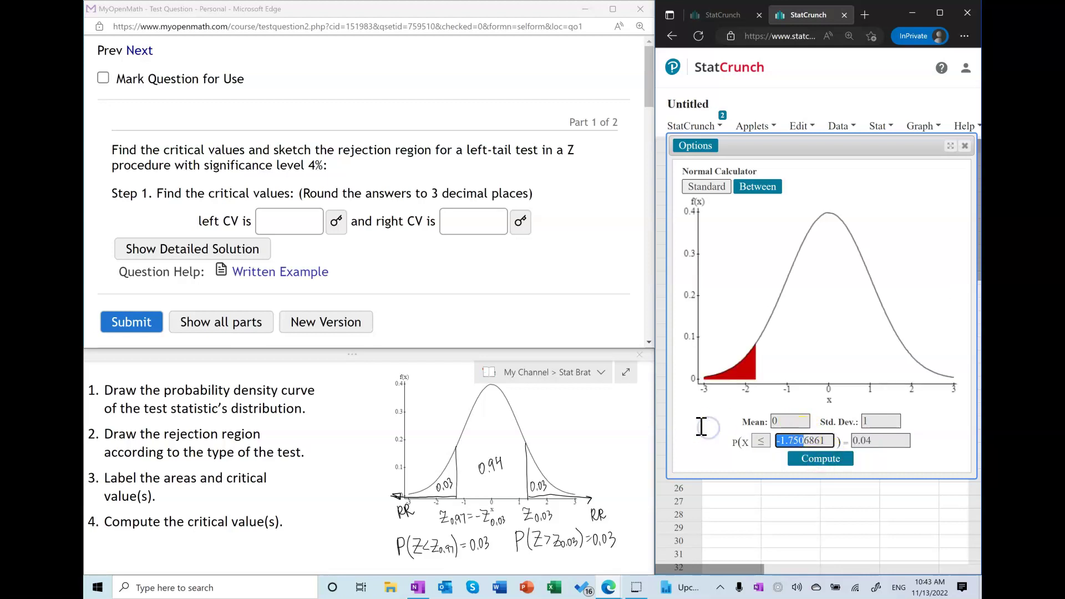
{"action": "left_click", "coordinate": [296, 223]}
{"action": "key", "text": "ctrl+v"}
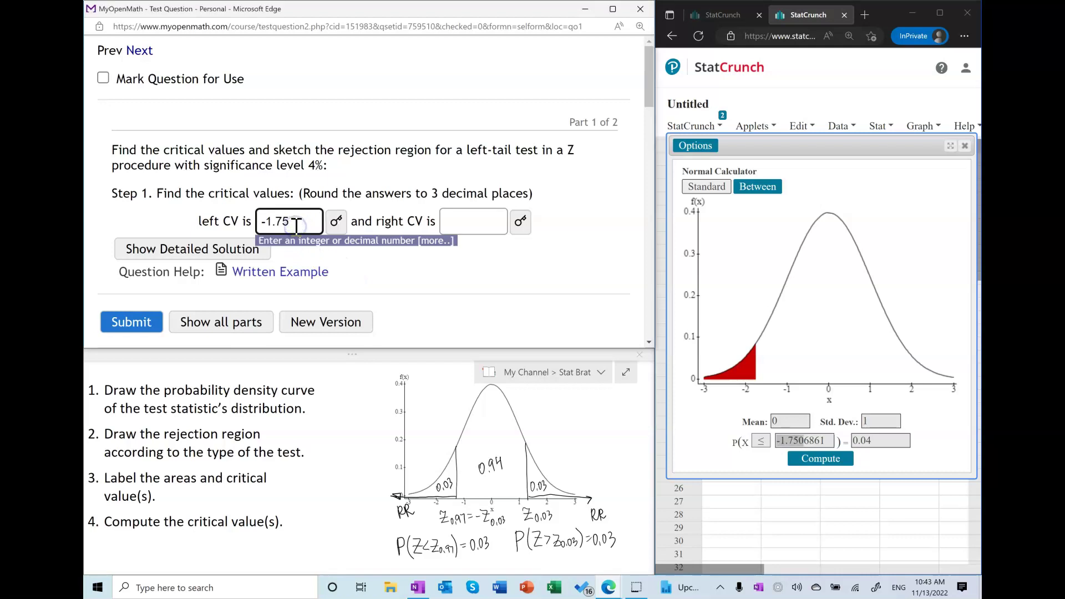
{"action": "left_click", "coordinate": [472, 225]}
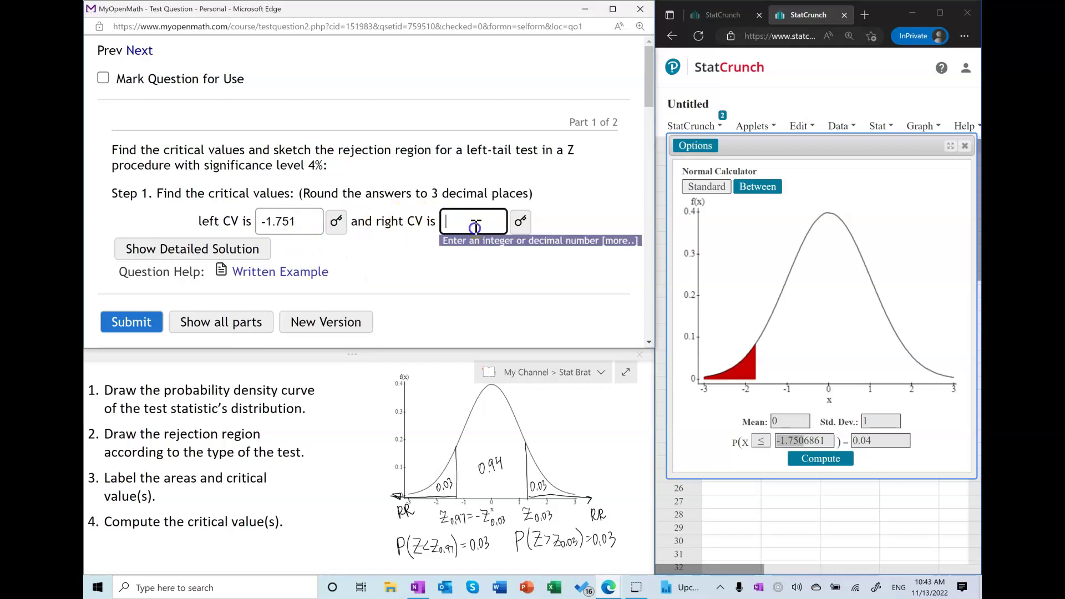
{"action": "left_click", "coordinate": [605, 214]}
{"action": "left_click", "coordinate": [128, 325]}
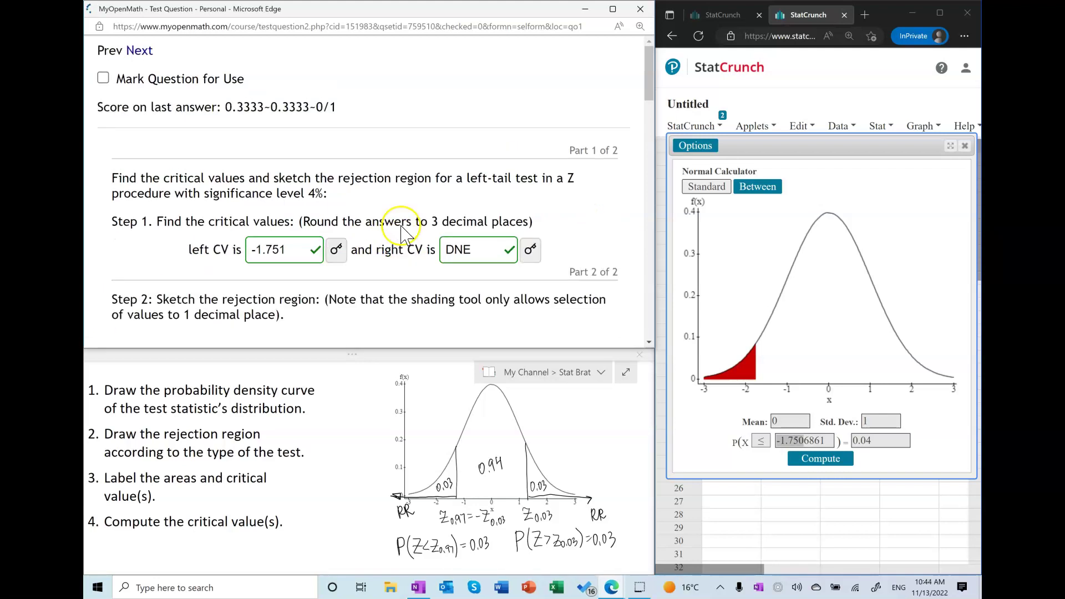
{"action": "scroll", "coordinate": [403, 233], "scroll_direction": "down", "scroll_amount": 3}
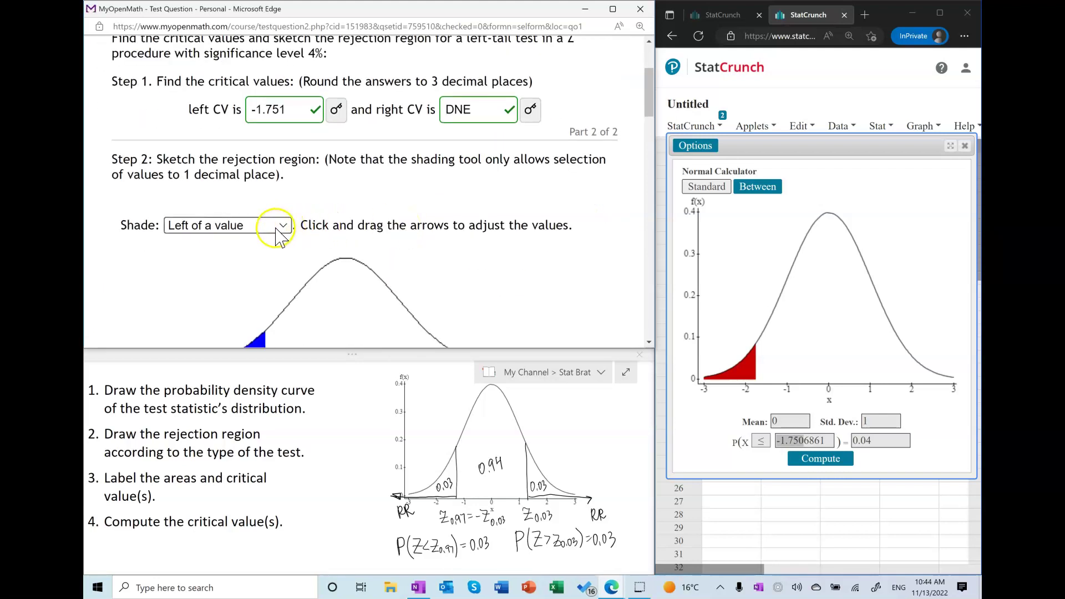
Set the left-of-a-value shading boundary at -1.8 and submit the sketch
{"action": "scroll", "coordinate": [369, 252], "scroll_direction": "down", "scroll_amount": 1}
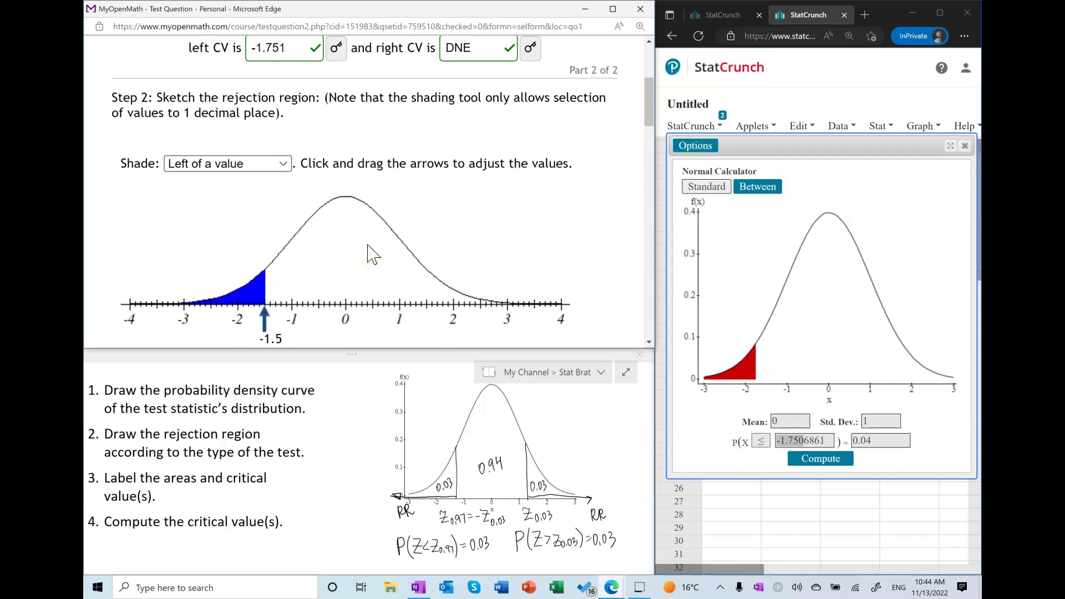
{"action": "scroll", "coordinate": [370, 254], "scroll_direction": "down", "scroll_amount": 1}
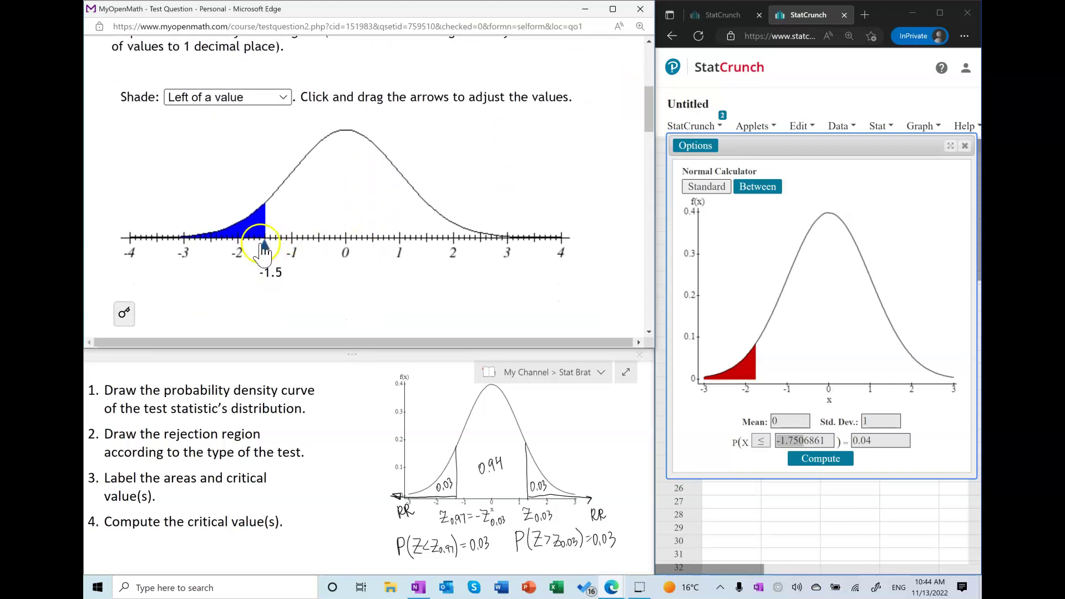
{"action": "left_click_drag", "start_coordinate": [264, 254], "coordinate": [250, 255]}
{"action": "scroll", "coordinate": [252, 258], "scroll_direction": "down", "scroll_amount": 2}
{"action": "left_click", "coordinate": [135, 302]}
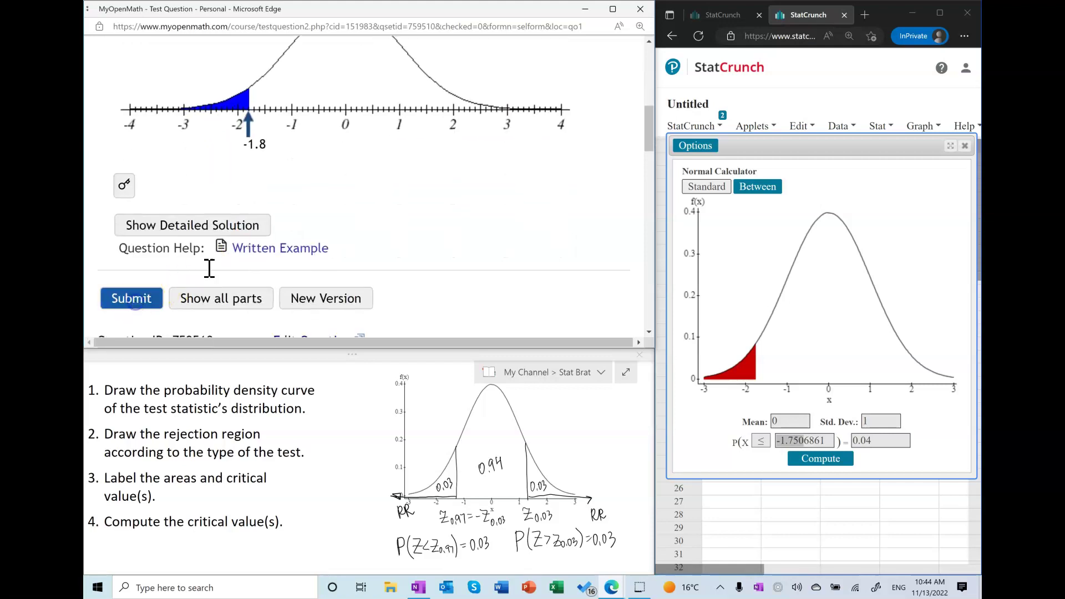